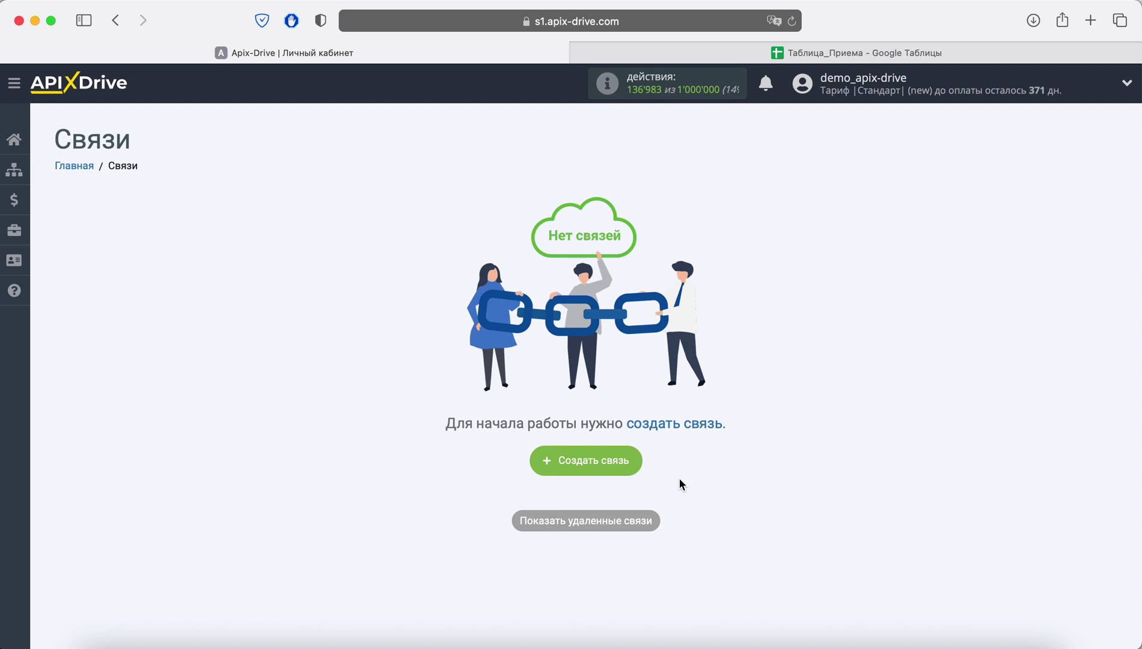
# Create a new connection with Яндекс Директ as the data source system.
pyautogui.click(627, 464)
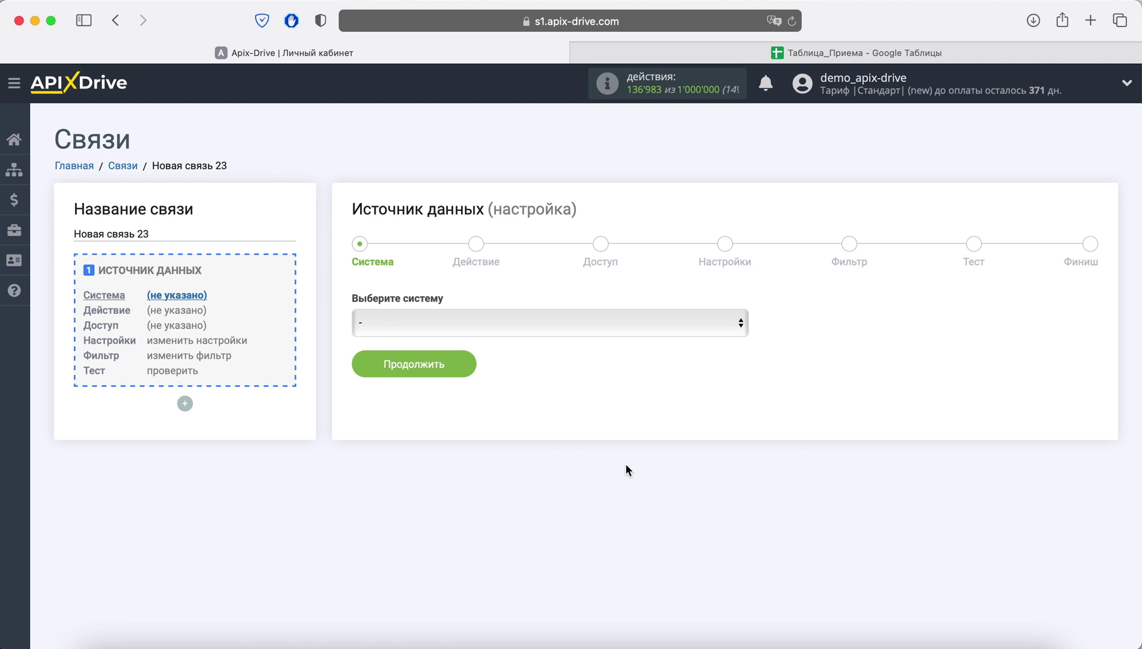
pyautogui.click(558, 330)
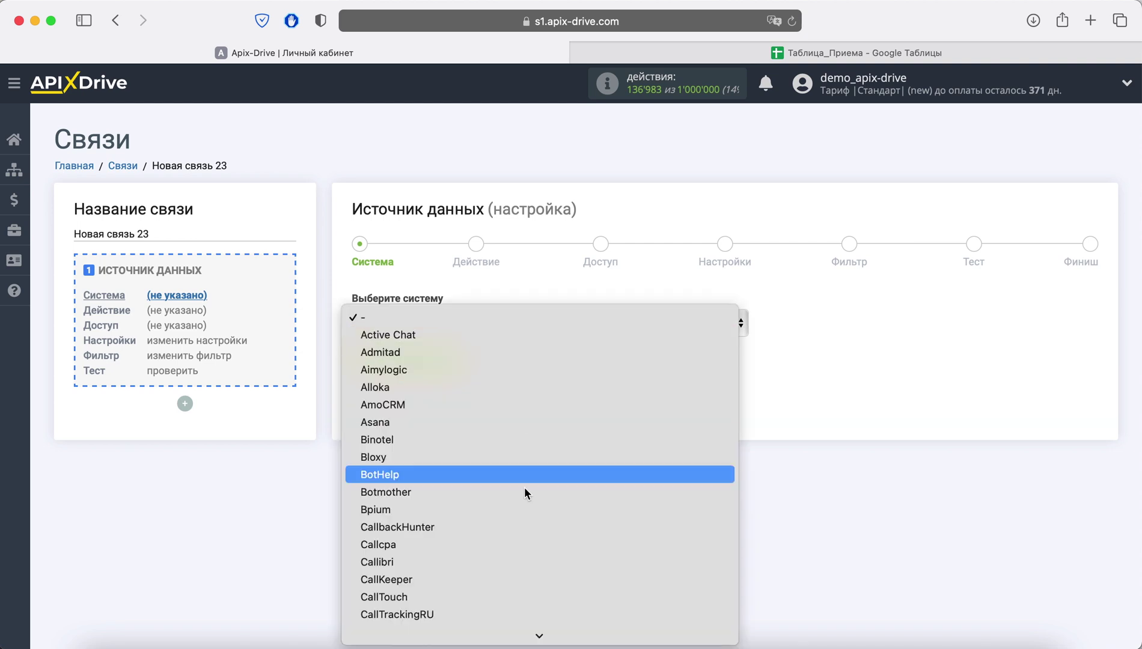
pyautogui.scroll(-5, 523, 513)
pyautogui.scroll(-10, 524, 513)
pyautogui.scroll(-4, 524, 513)
pyautogui.scroll(-5, 523, 513)
pyautogui.scroll(-3, 523, 514)
pyautogui.scroll(-3, 523, 513)
pyautogui.scroll(-4, 524, 513)
pyautogui.scroll(-5, 523, 513)
pyautogui.scroll(-2, 524, 514)
pyautogui.scroll(-4, 524, 513)
pyautogui.scroll(-5, 523, 513)
pyautogui.scroll(-2, 524, 513)
pyautogui.scroll(-5, 523, 513)
pyautogui.scroll(-5, 524, 514)
pyautogui.scroll(-3, 524, 514)
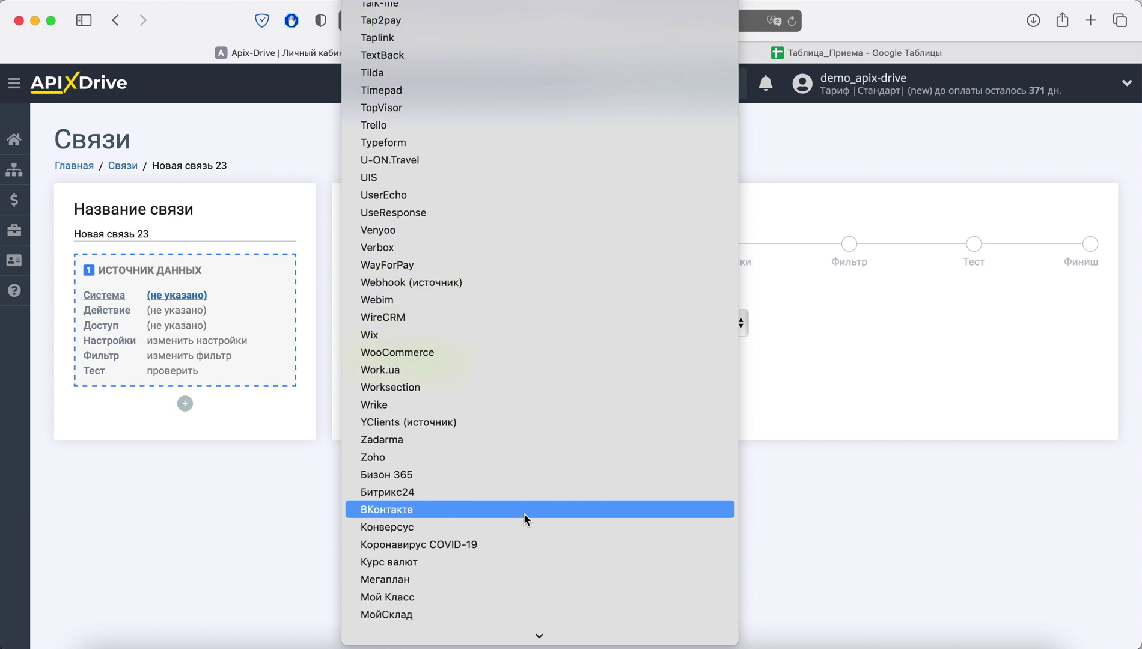
pyautogui.scroll(-2, 523, 513)
pyautogui.scroll(-3, 524, 514)
pyautogui.click(475, 598)
pyautogui.click(458, 367)
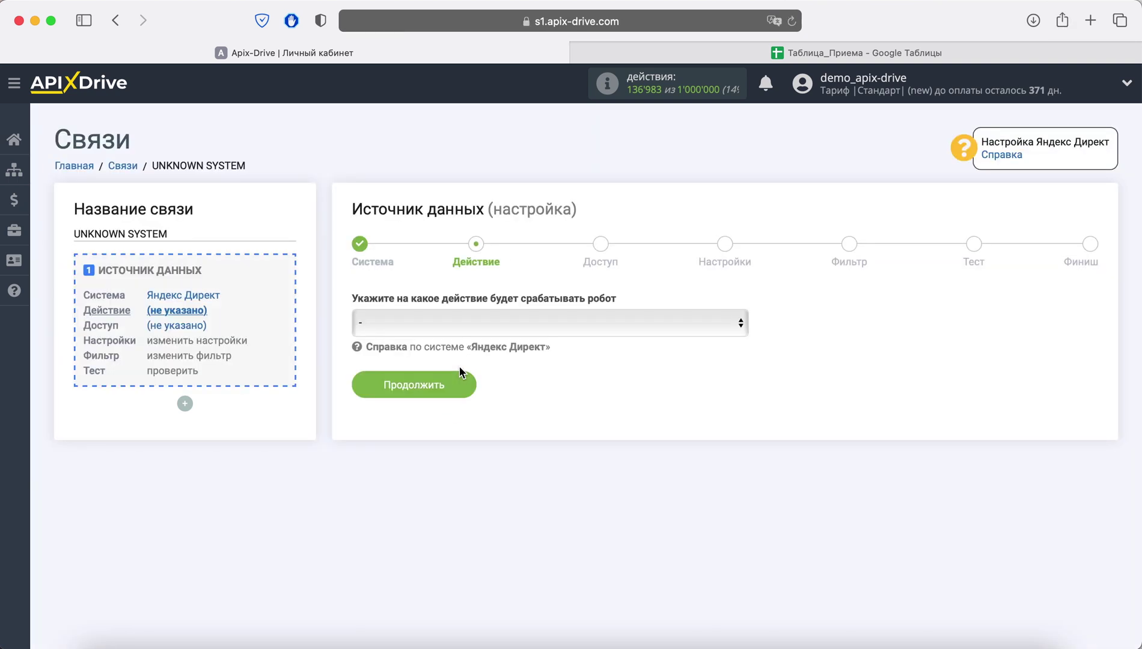
# Set the source action to Загрузить статистику по аккаунту (по дням).
pyautogui.click(479, 330)
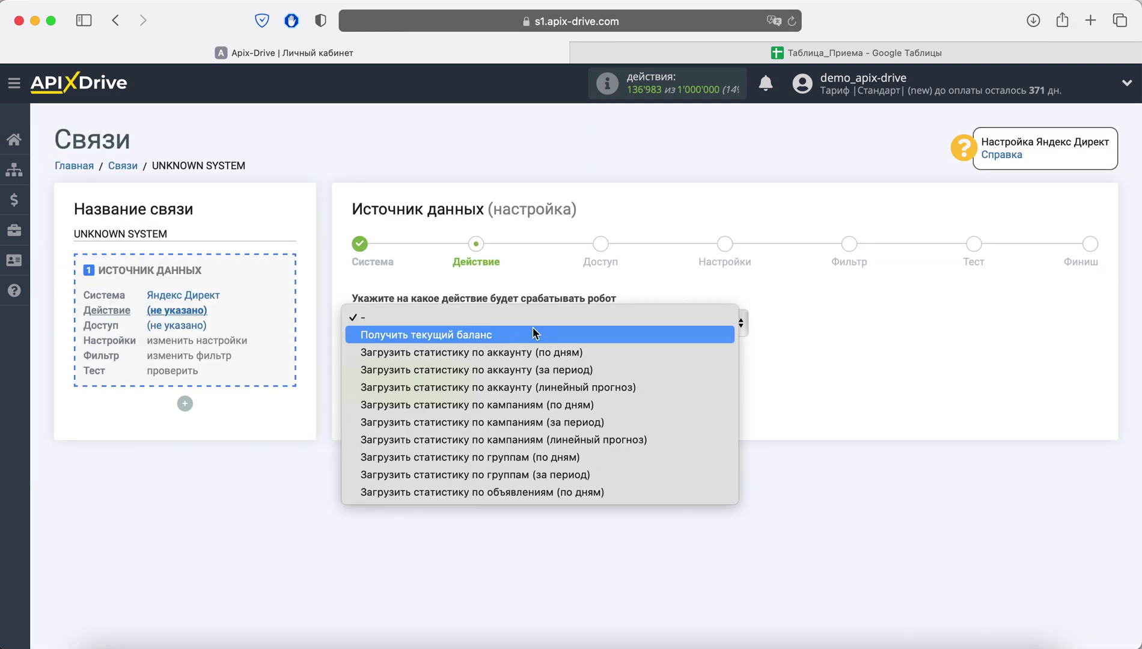
pyautogui.click(610, 354)
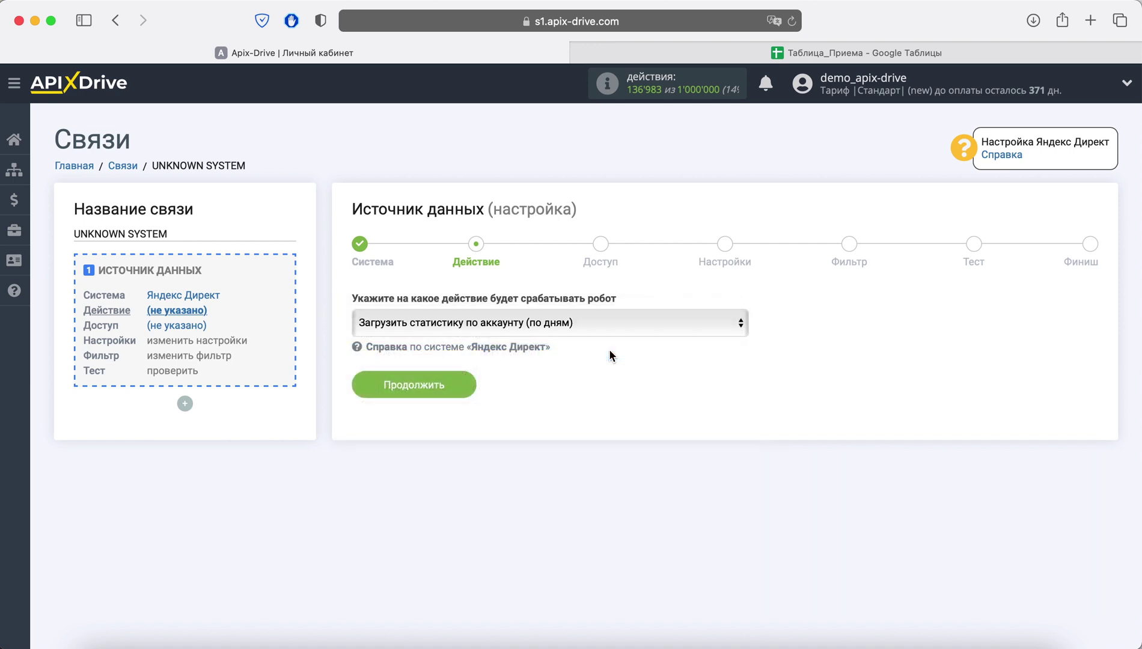
pyautogui.click(460, 387)
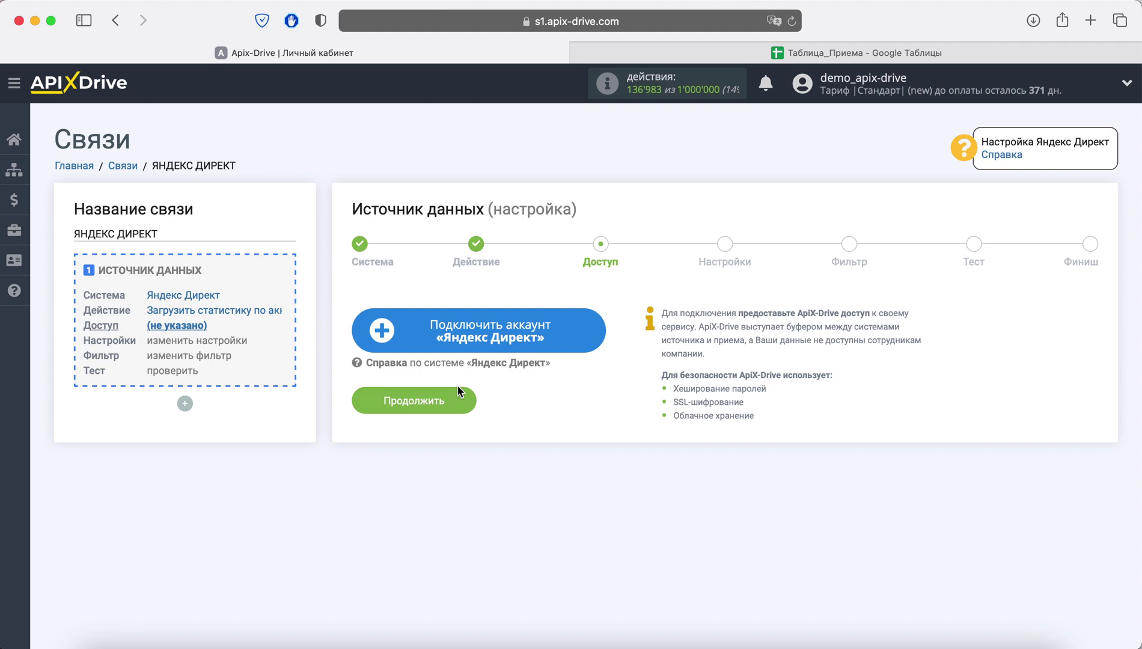
# Connect a Яндекс Директ account by signing in to Yandex ID with the saved login and password.
pyautogui.click(456, 341)
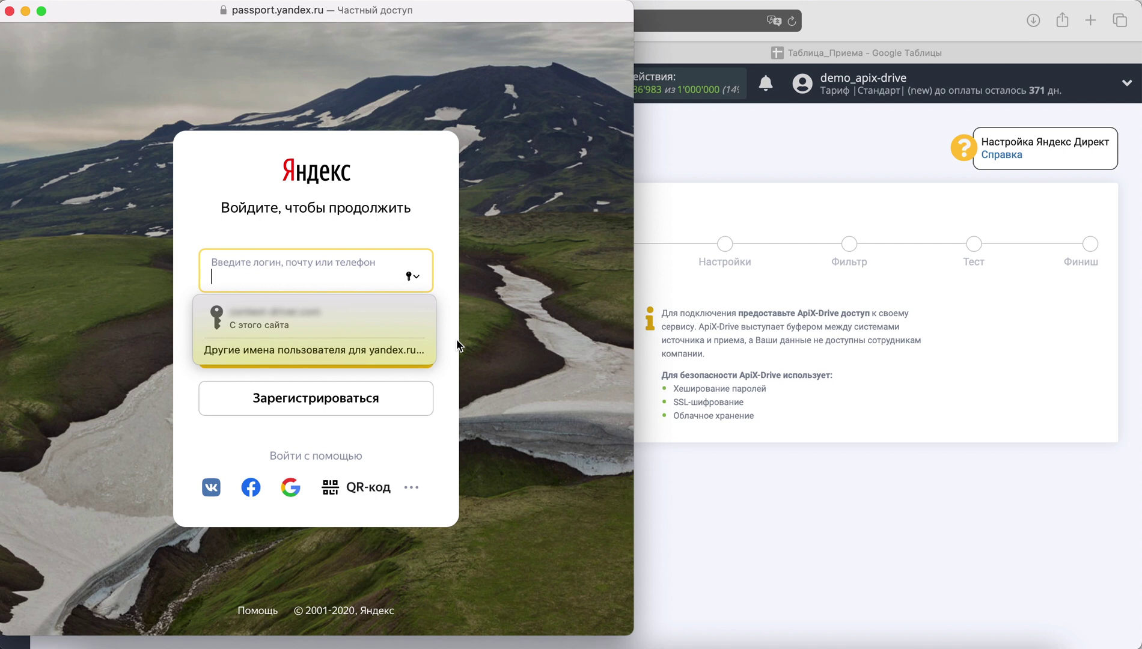
pyautogui.click(357, 323)
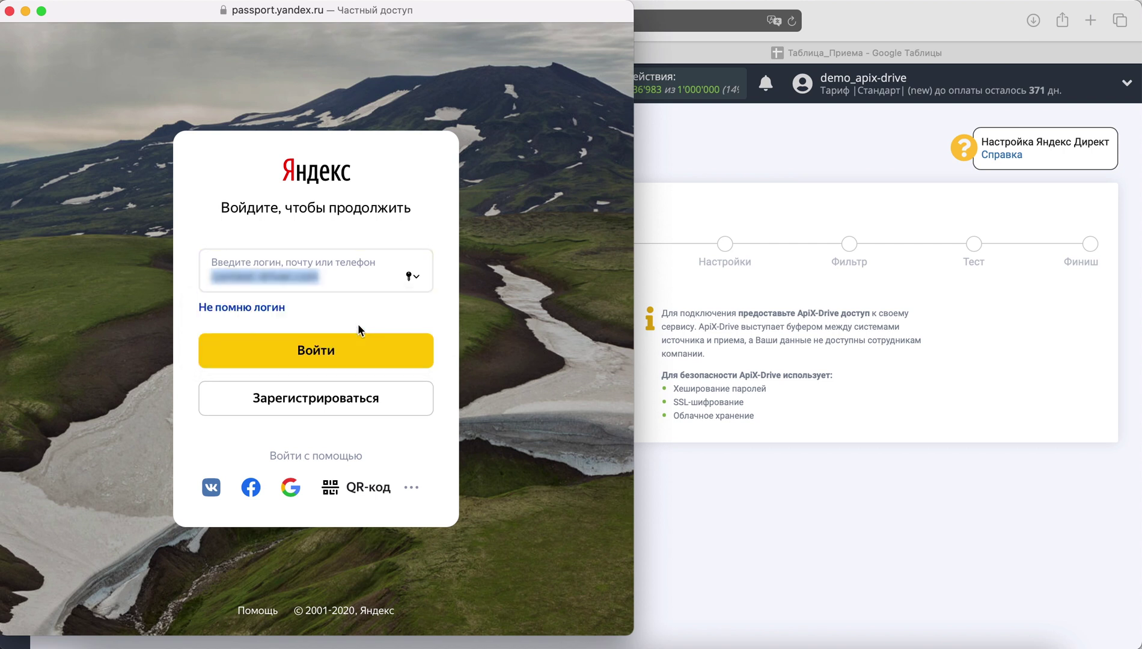
pyautogui.click(349, 358)
pyautogui.click(318, 358)
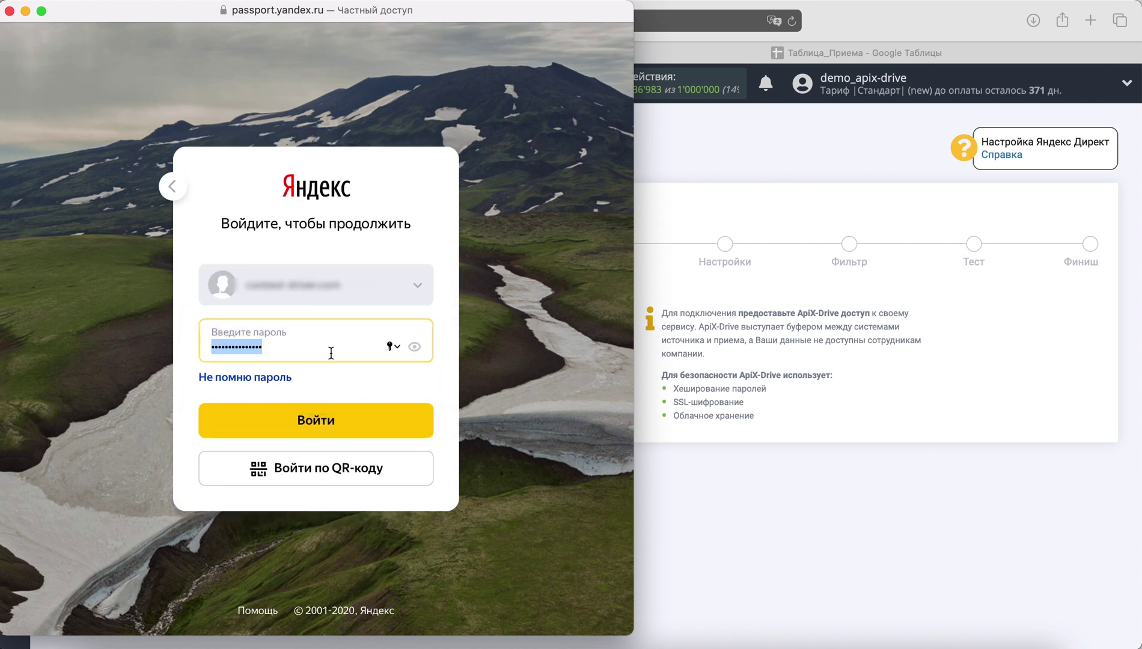
pyautogui.click(352, 416)
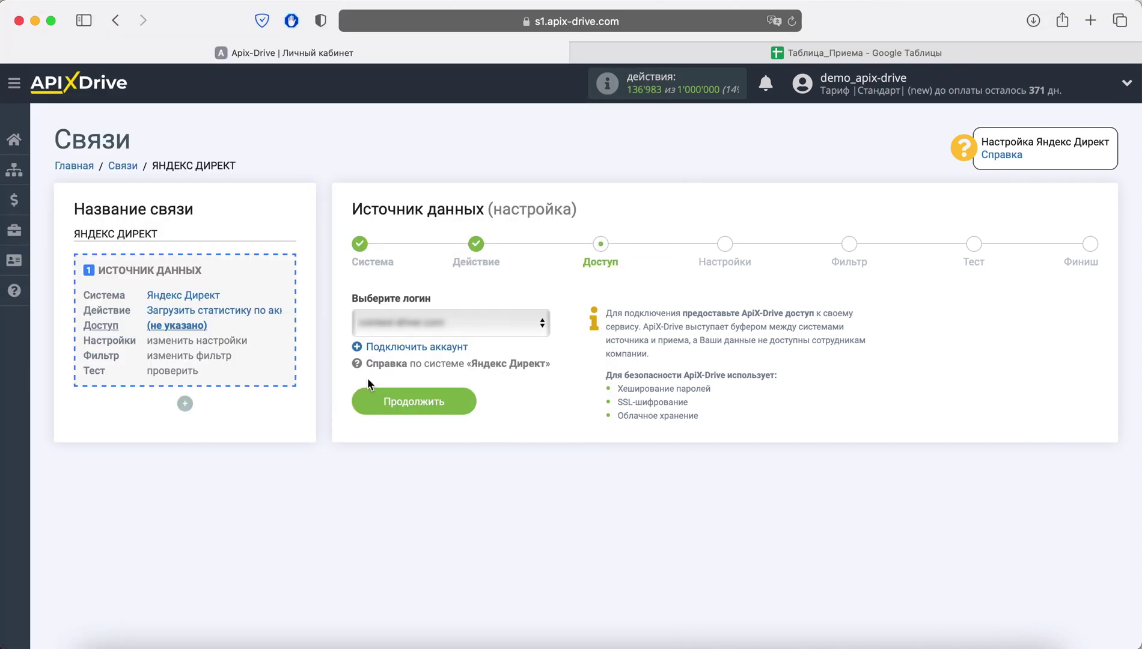
# Select the connected Yandex login for source access.
pyautogui.click(445, 326)
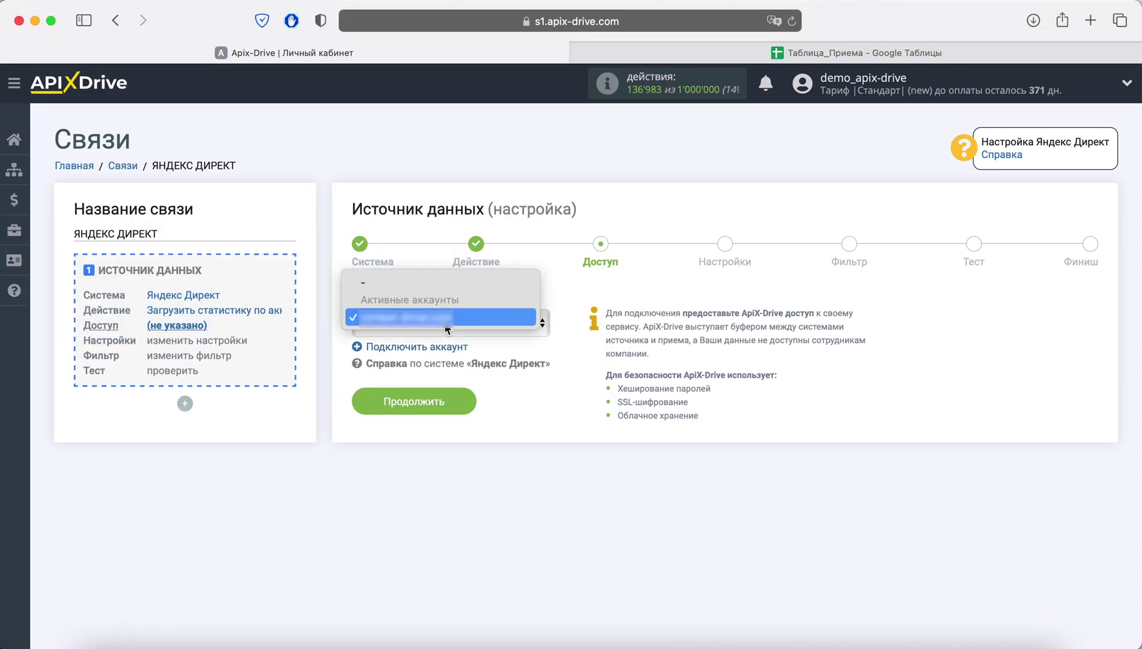
pyautogui.click(446, 327)
pyautogui.click(445, 403)
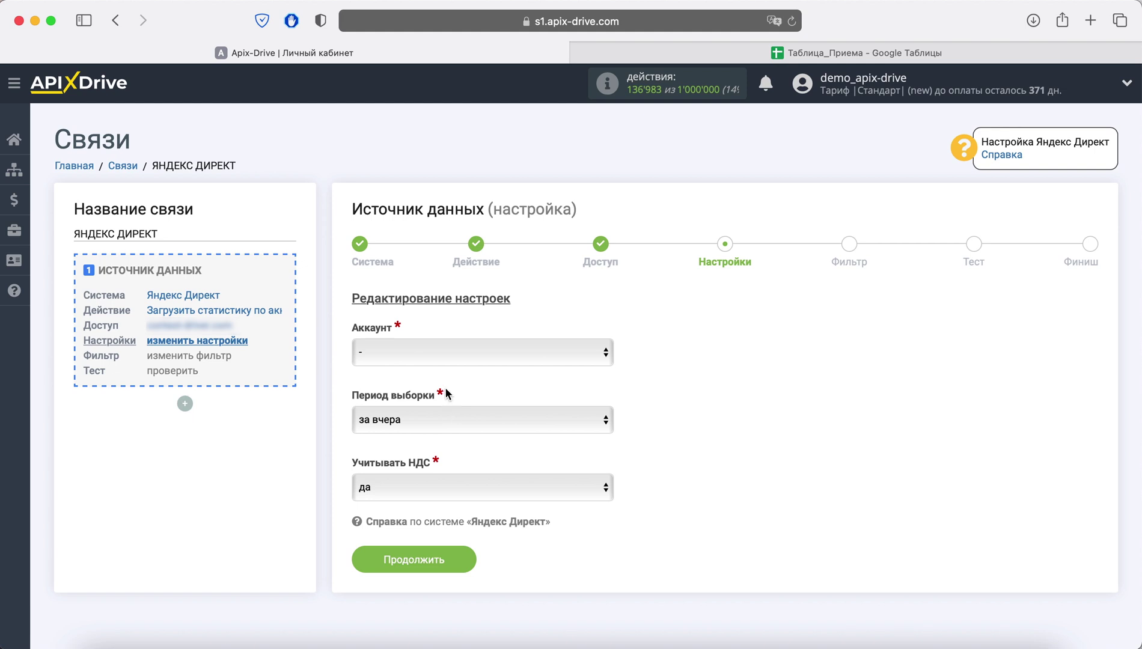
# Choose the Direct account, keep period за вчера and Учитывать НДС да, and save.
pyautogui.click(445, 361)
pyautogui.click(445, 364)
pyautogui.click(419, 487)
pyautogui.click(419, 486)
pyautogui.click(433, 551)
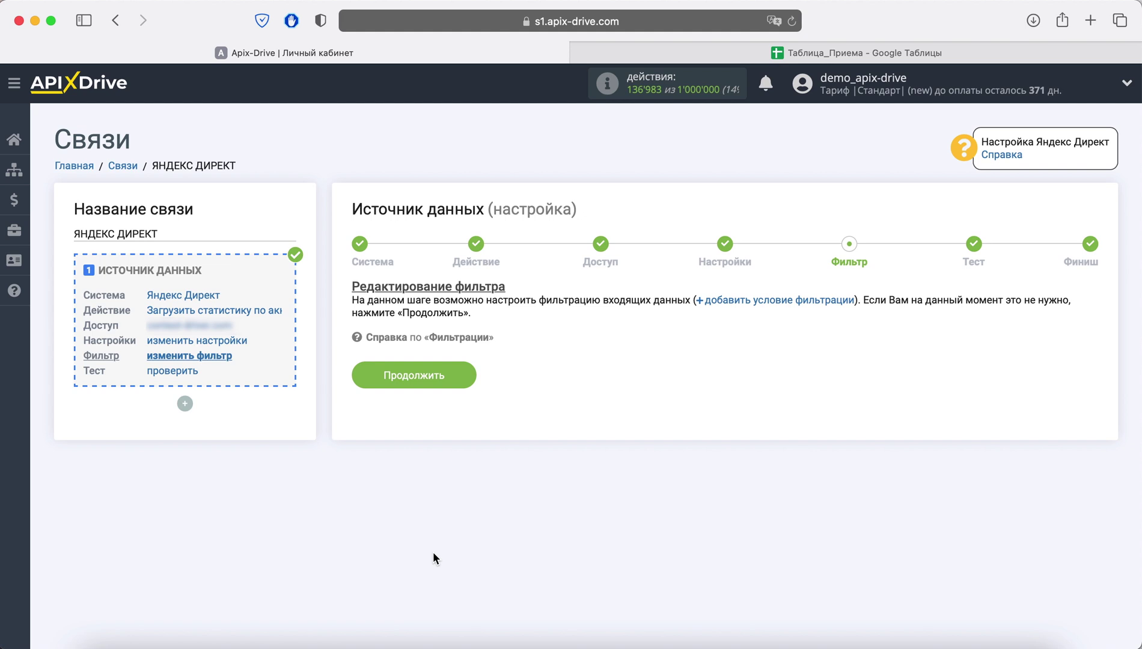
# Skip filtering, review the sample statistics in the test table, and finish the source setup.
pyautogui.click(459, 378)
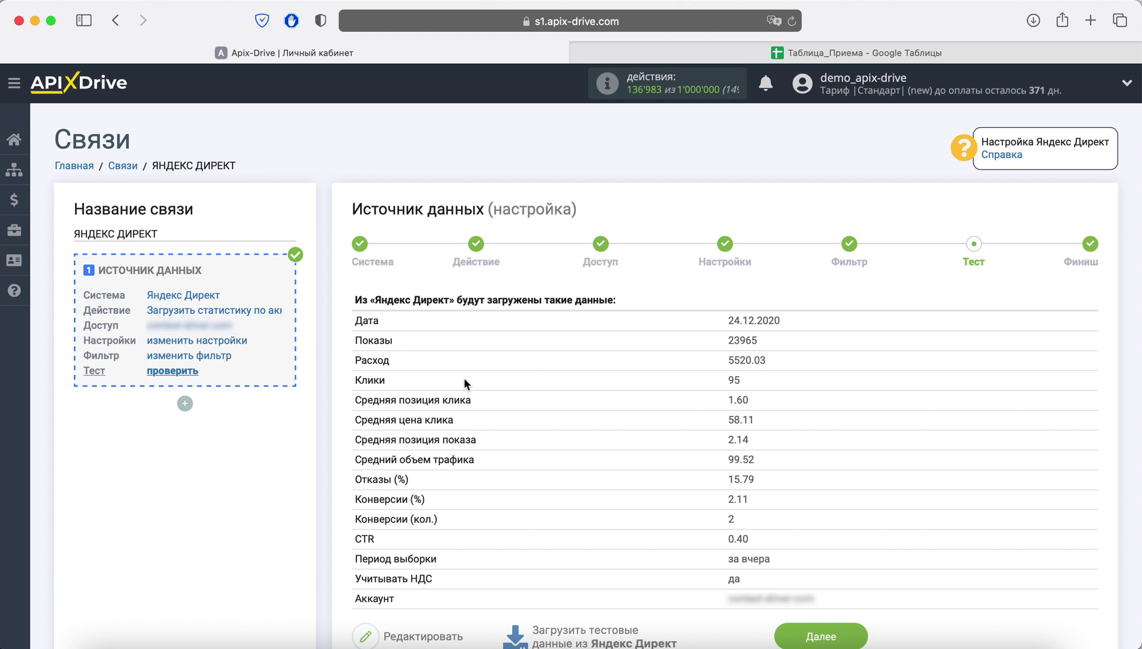
pyautogui.click(804, 639)
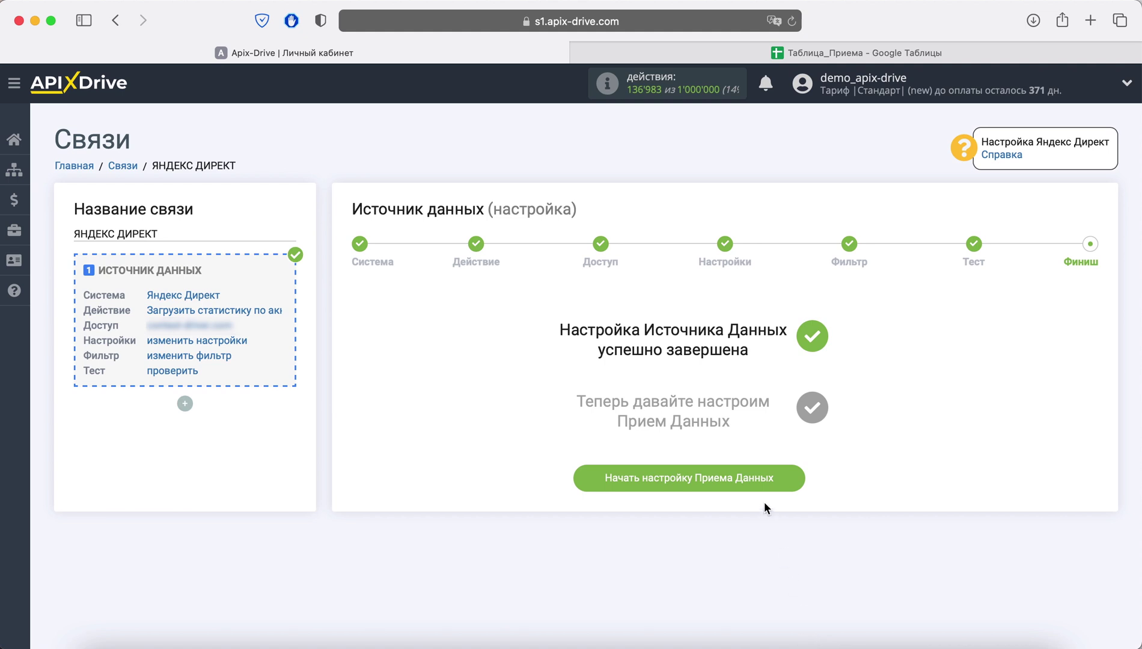
# Start the data receiver setup with Google Sheets as the receiver system.
pyautogui.click(757, 484)
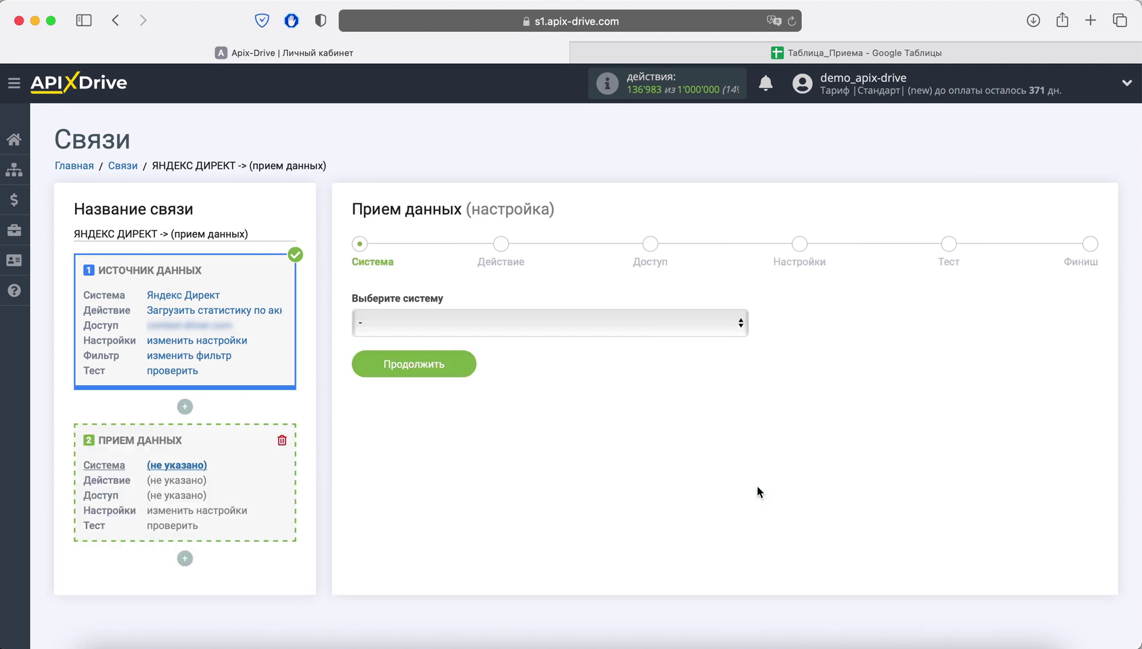
pyautogui.click(513, 319)
pyautogui.scroll(-5, 517, 410)
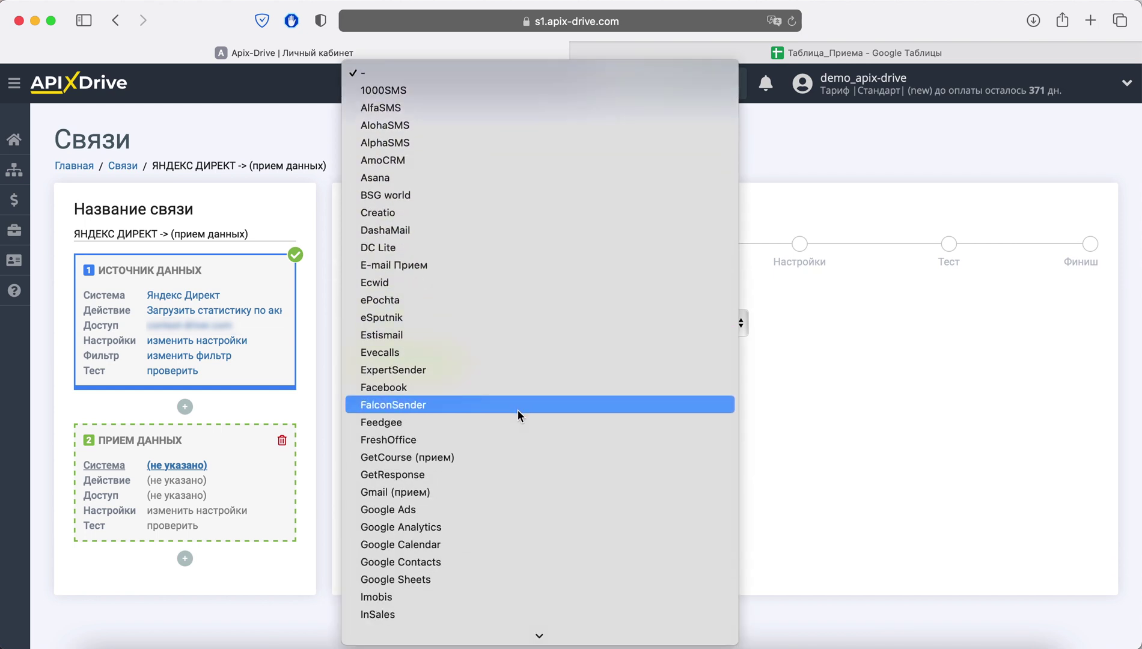
pyautogui.click(469, 509)
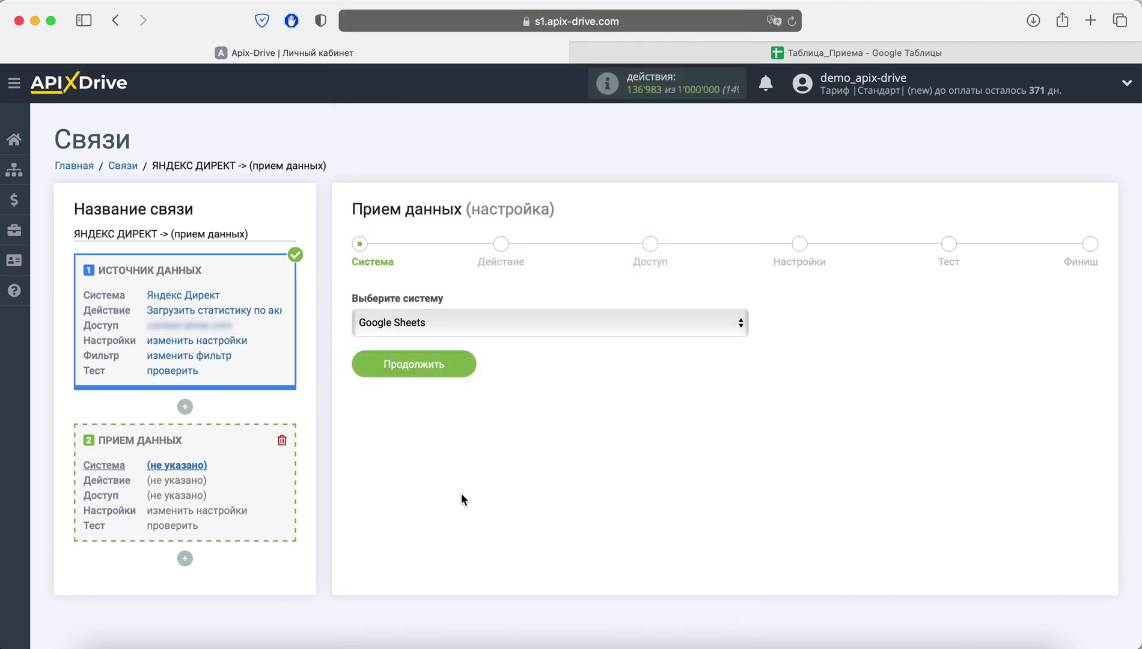
pyautogui.click(460, 361)
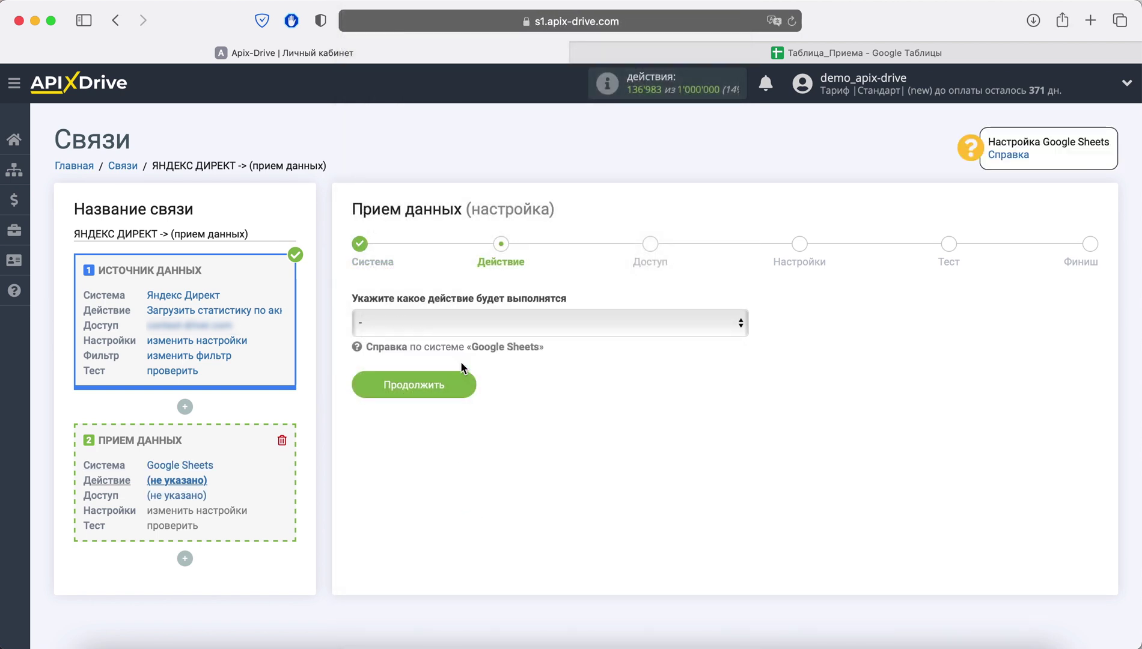
# Set the receiver action to Добавить строчку.
pyautogui.click(462, 324)
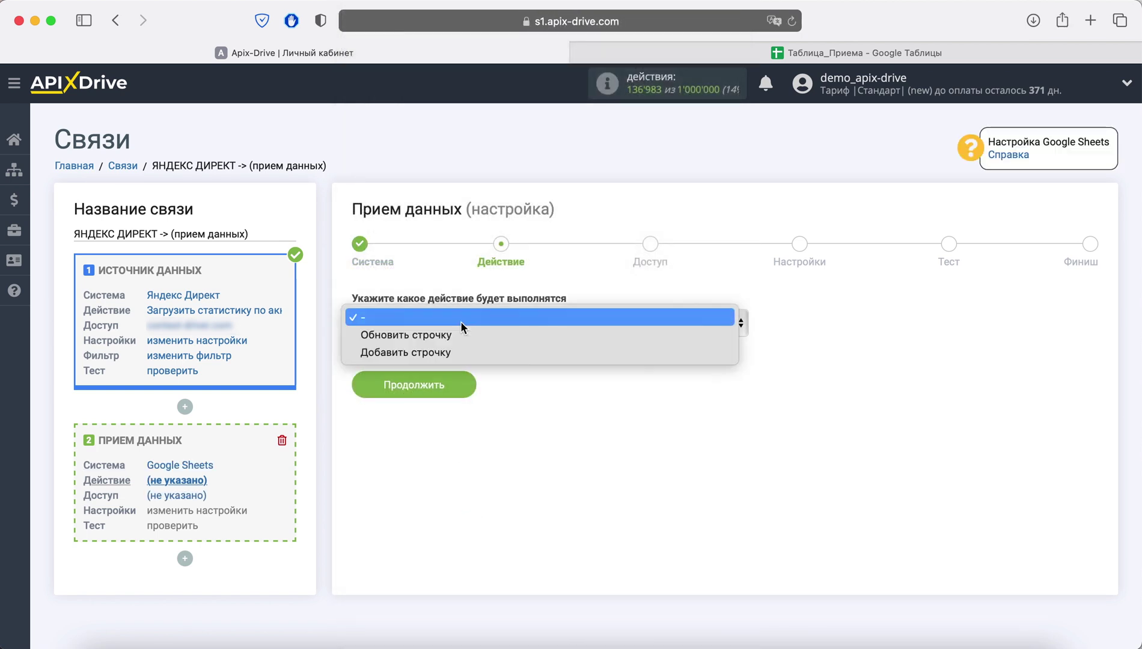
pyautogui.click(463, 352)
pyautogui.click(461, 384)
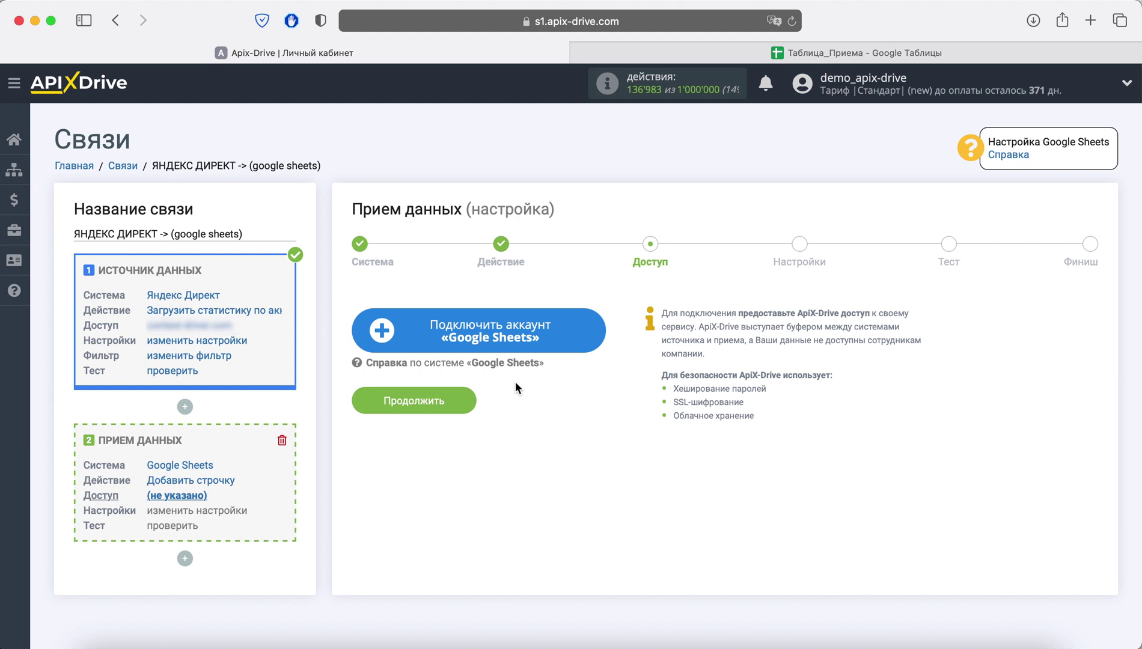
# Sign in with the Google account's e-mail and password and allow Drive spreadsheet access.
pyautogui.click(529, 342)
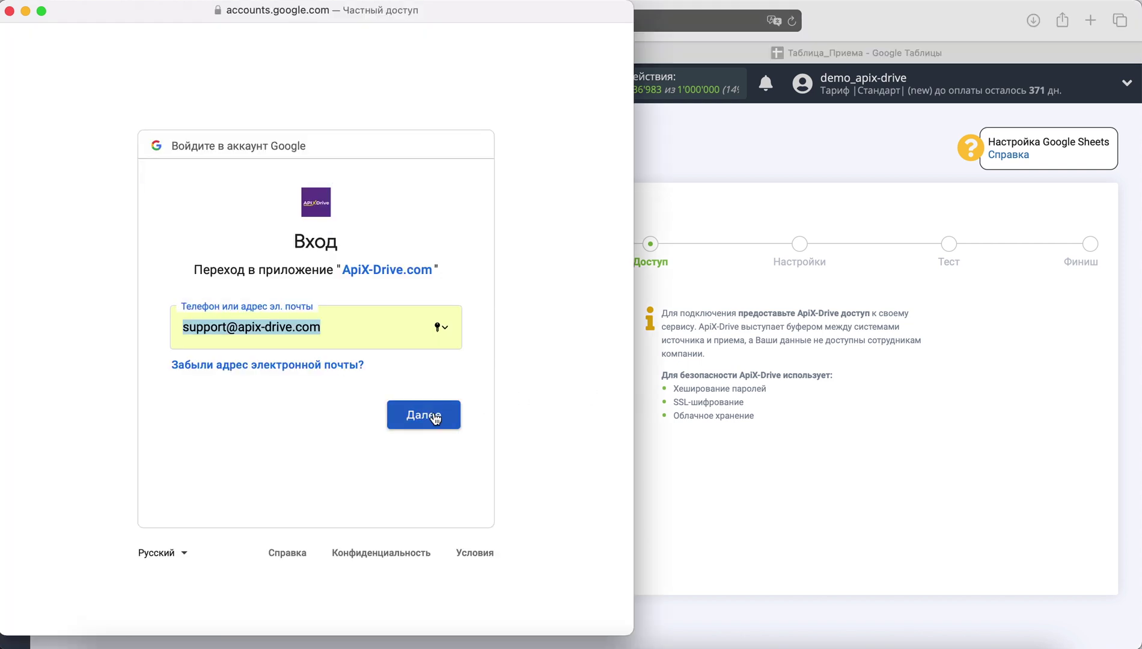
pyautogui.click(435, 419)
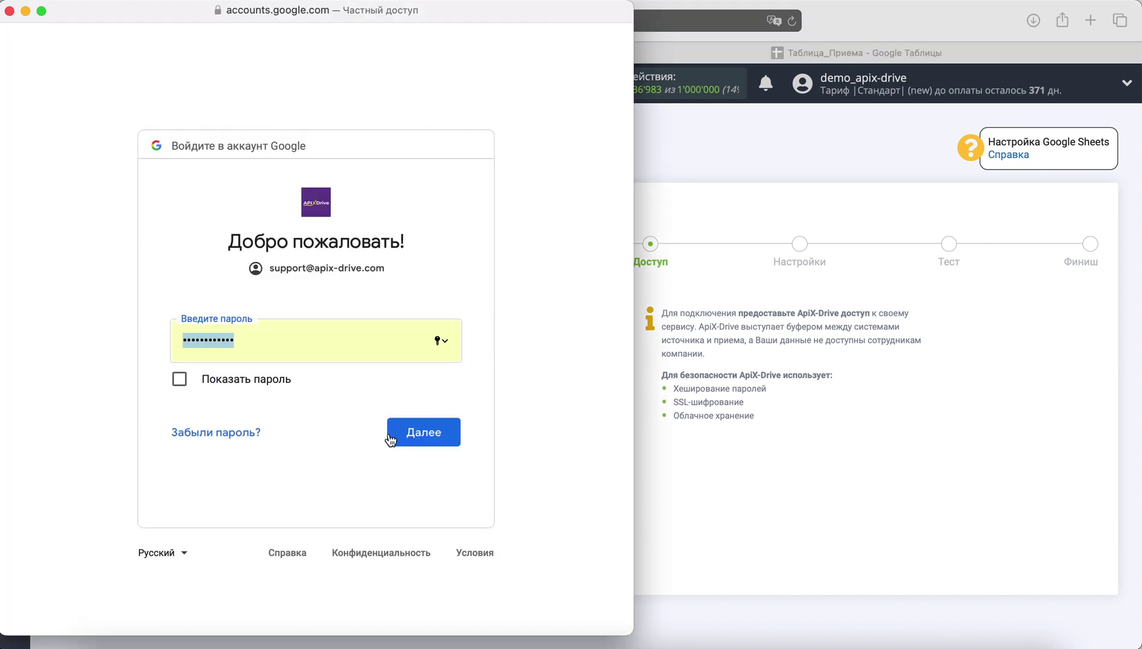
pyautogui.click(390, 440)
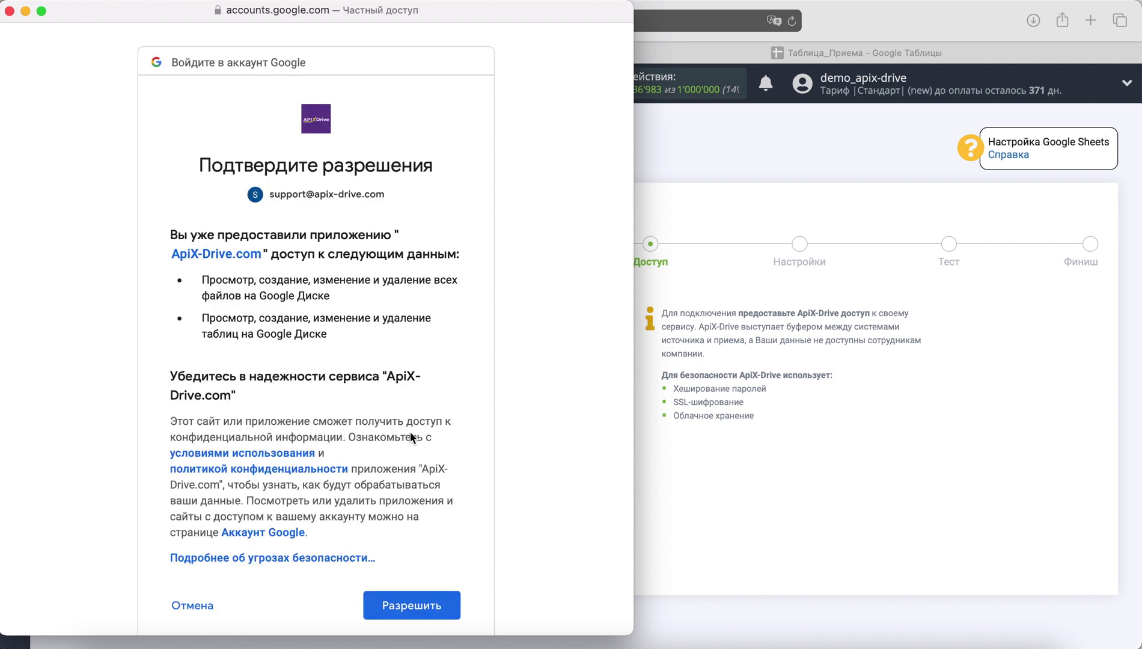
pyautogui.click(427, 599)
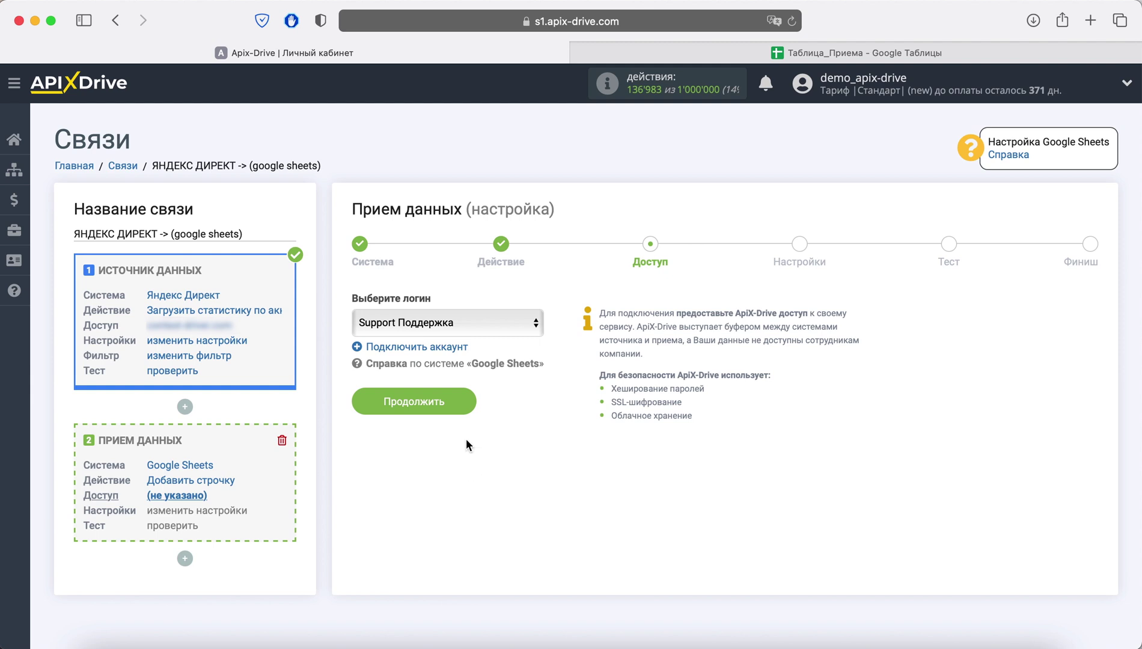
# Keep the connected Google login selected for the receiver.
pyautogui.click(473, 325)
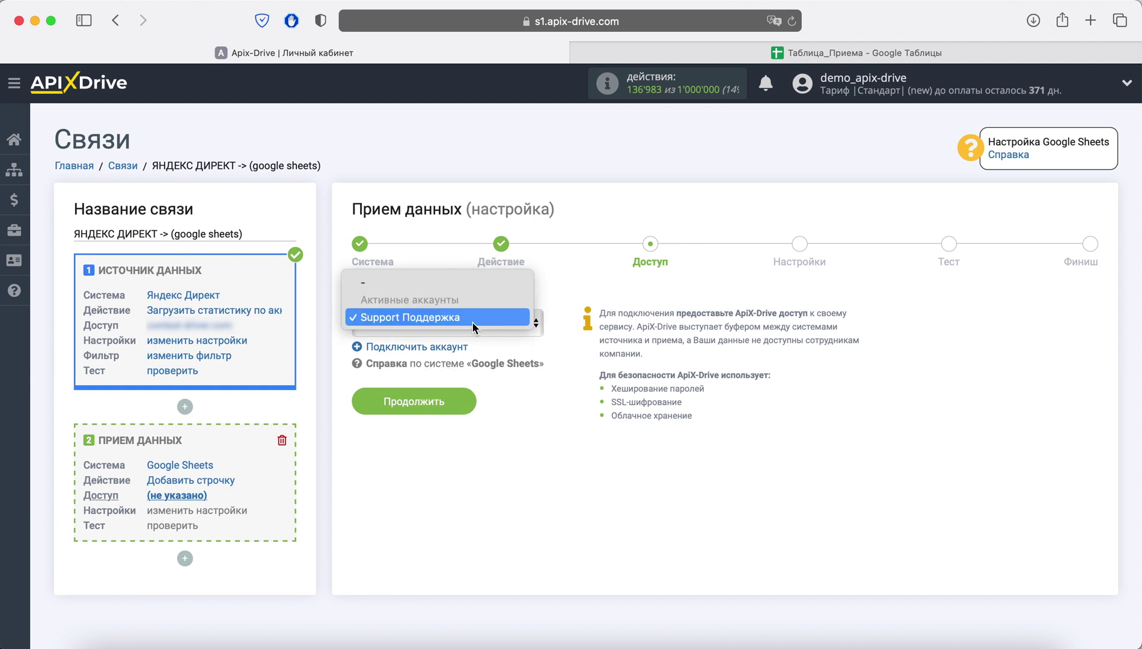
pyautogui.click(470, 319)
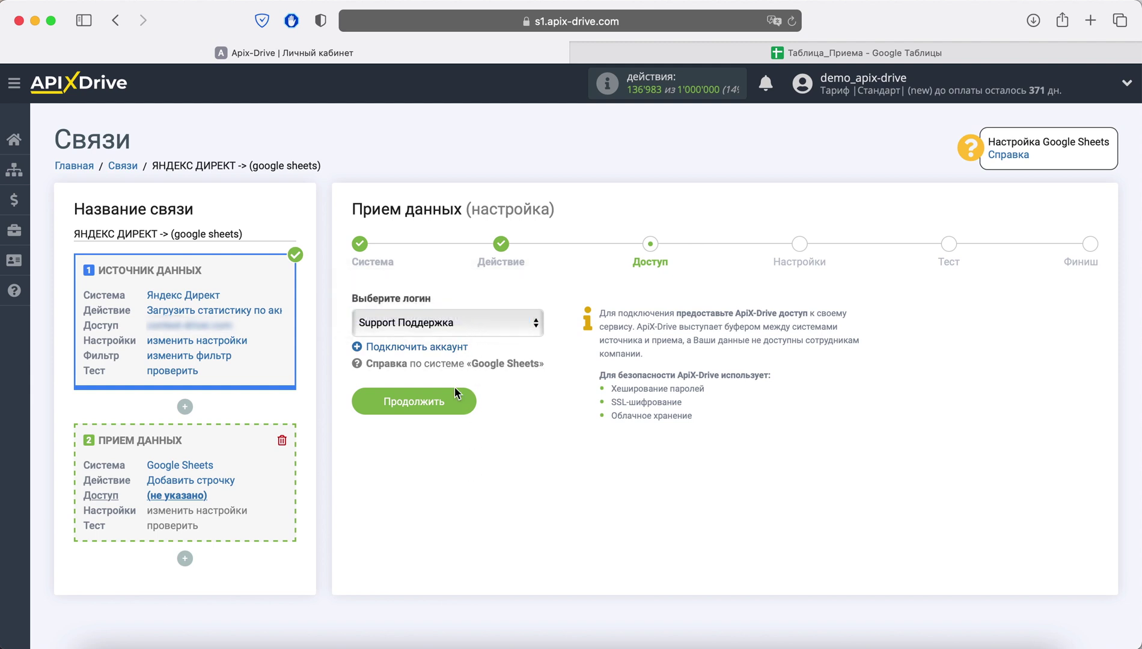
pyautogui.click(457, 407)
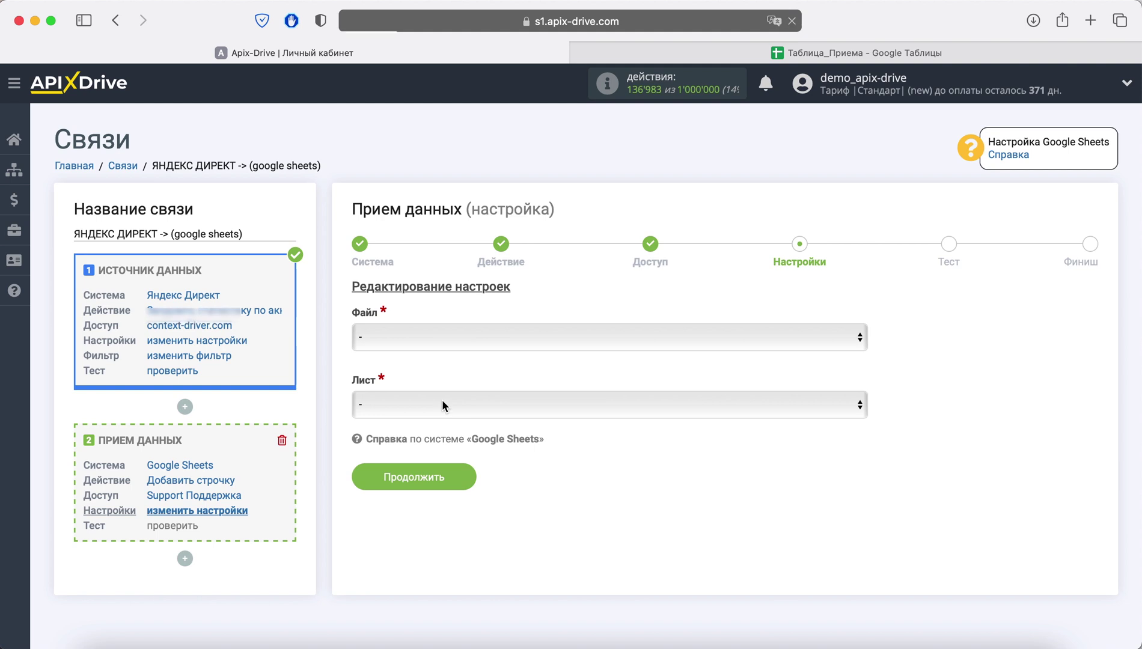
# Target file Таблица_Приема and sheet Прием for the receiver.
pyautogui.click(443, 343)
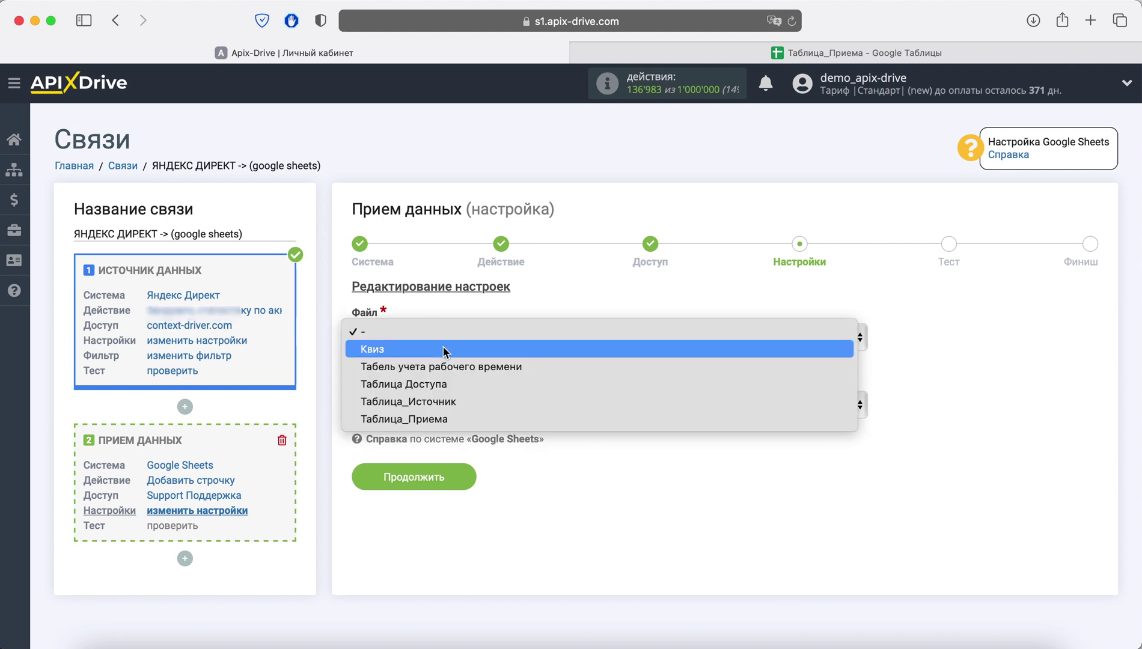
pyautogui.click(458, 418)
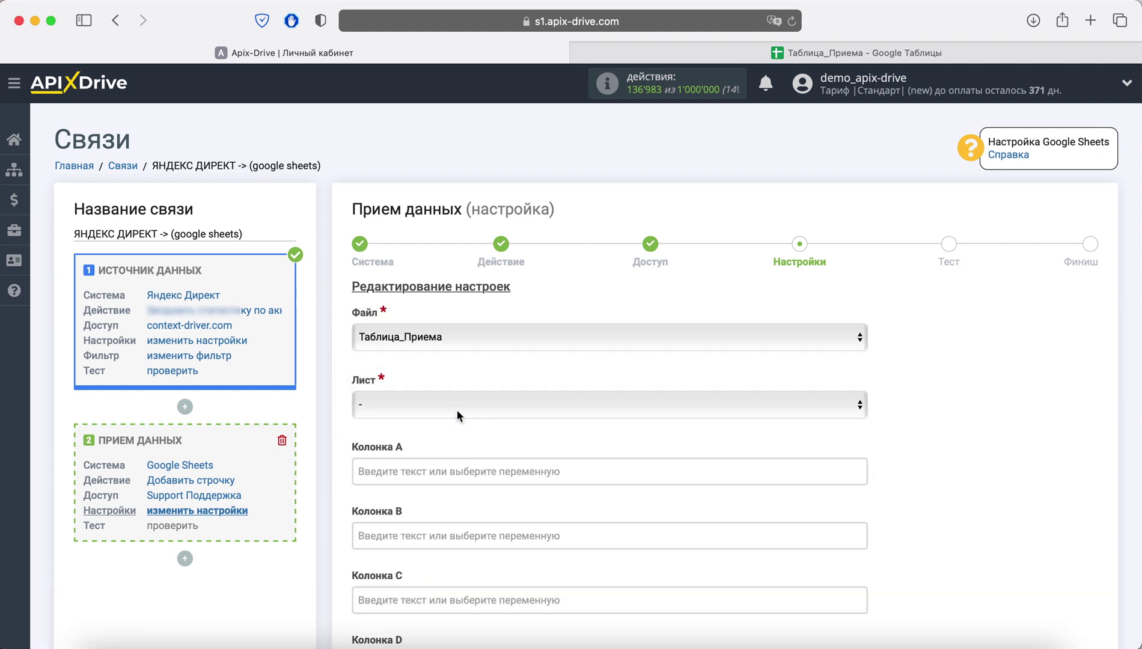
pyautogui.click(457, 410)
pyautogui.click(457, 417)
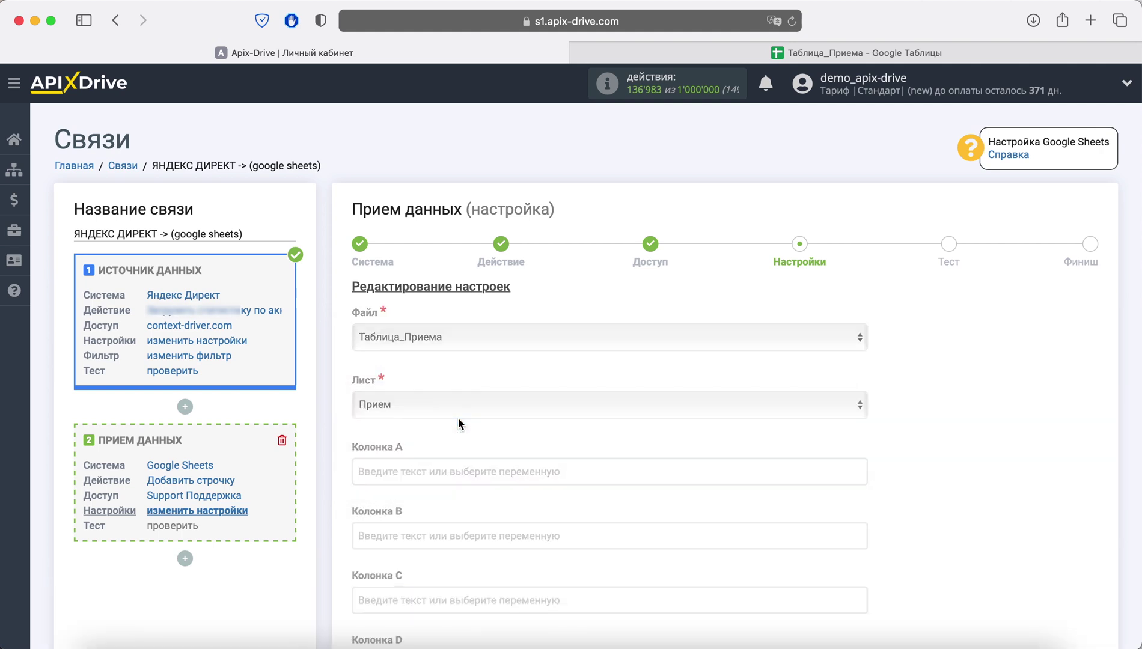
pyautogui.scroll(-3, 458, 424)
pyautogui.scroll(-2, 458, 424)
pyautogui.scroll(-1, 459, 424)
pyautogui.scroll(-1, 459, 424)
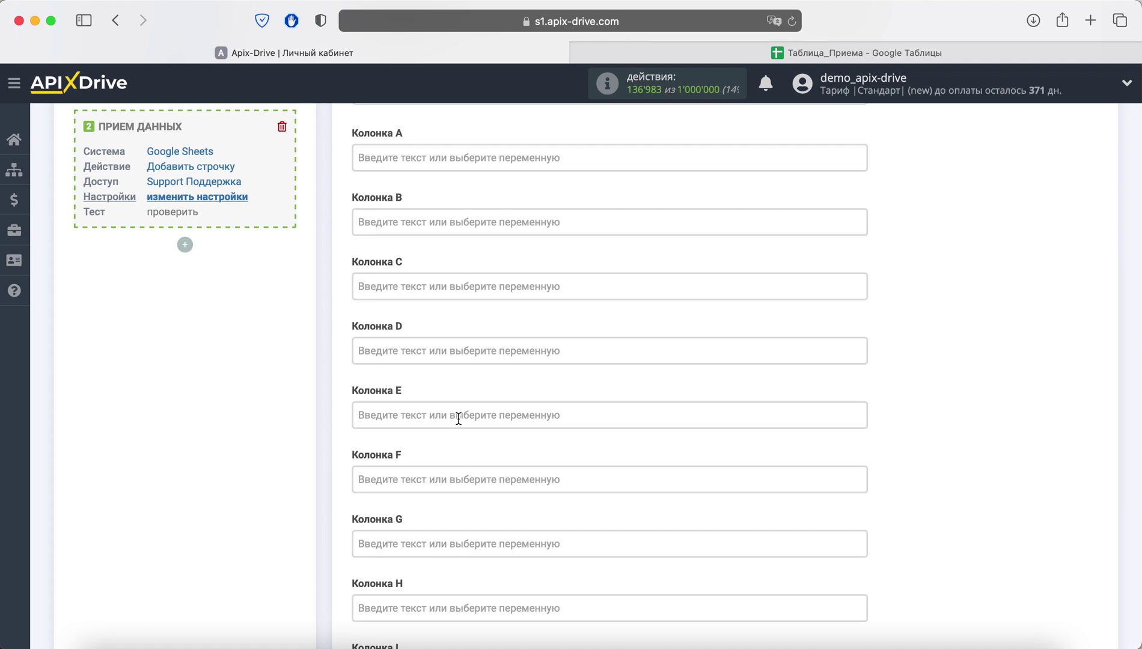
# Map column A to Аккаунт and column B to Дата.
pyautogui.click(434, 163)
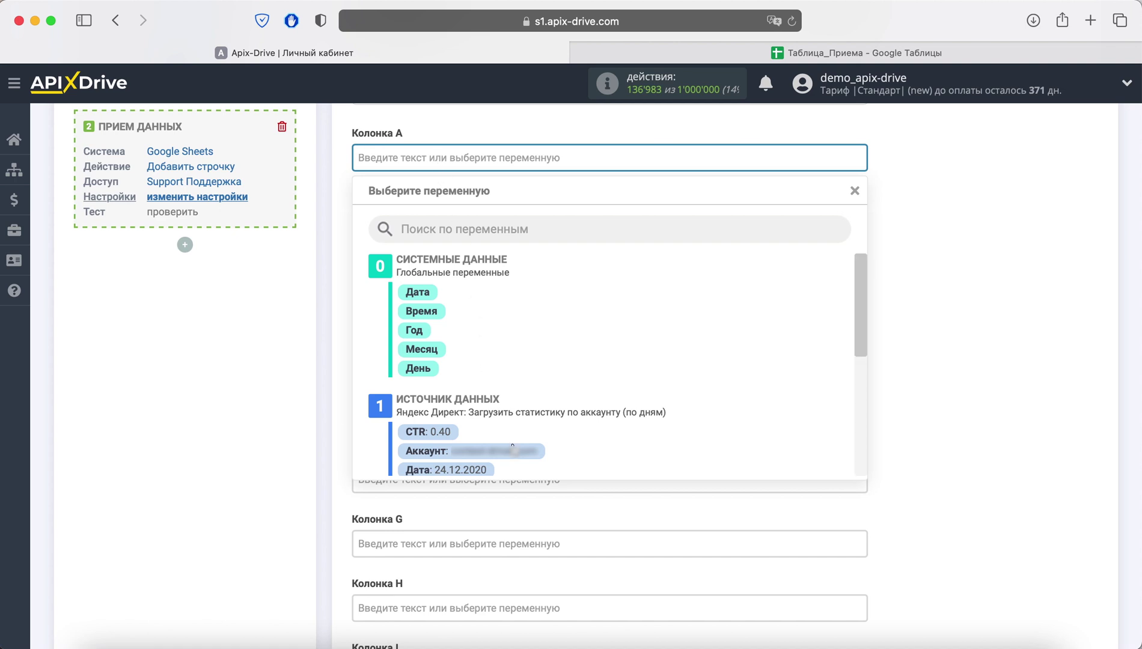
pyautogui.click(523, 456)
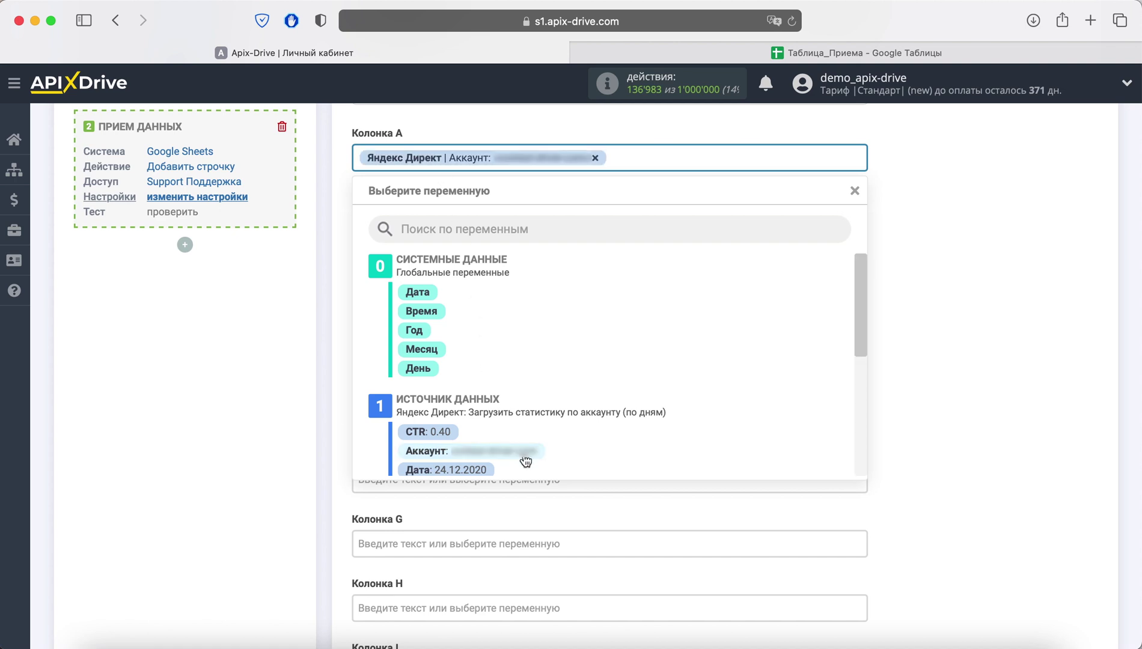
pyautogui.click(892, 390)
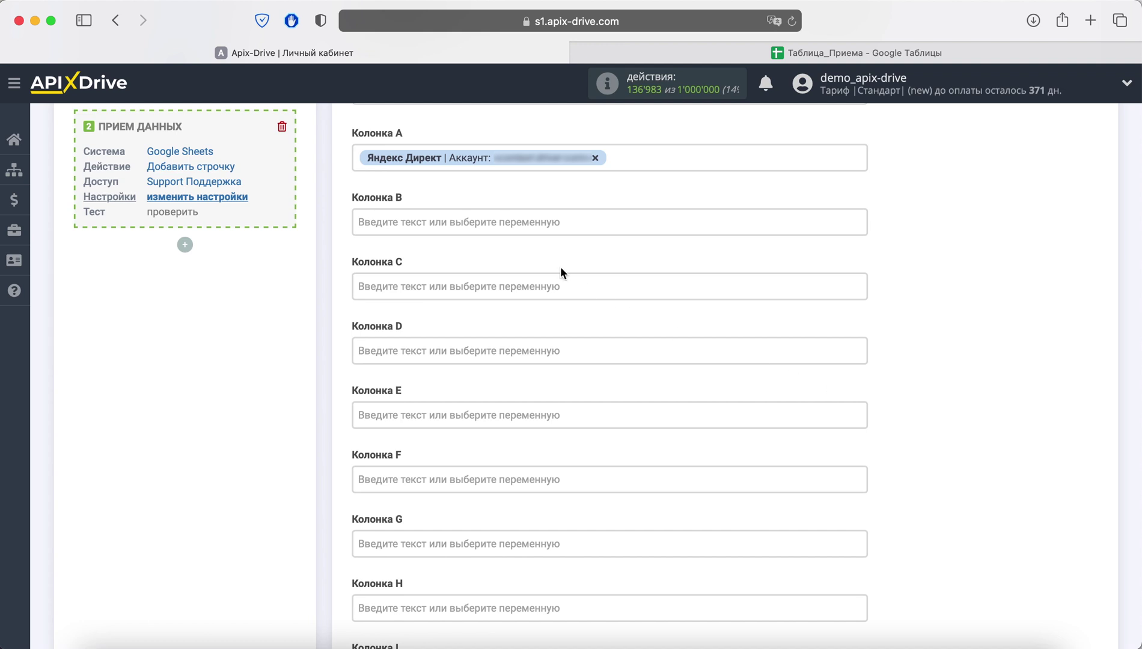
pyautogui.click(510, 223)
pyautogui.scroll(-5, 567, 421)
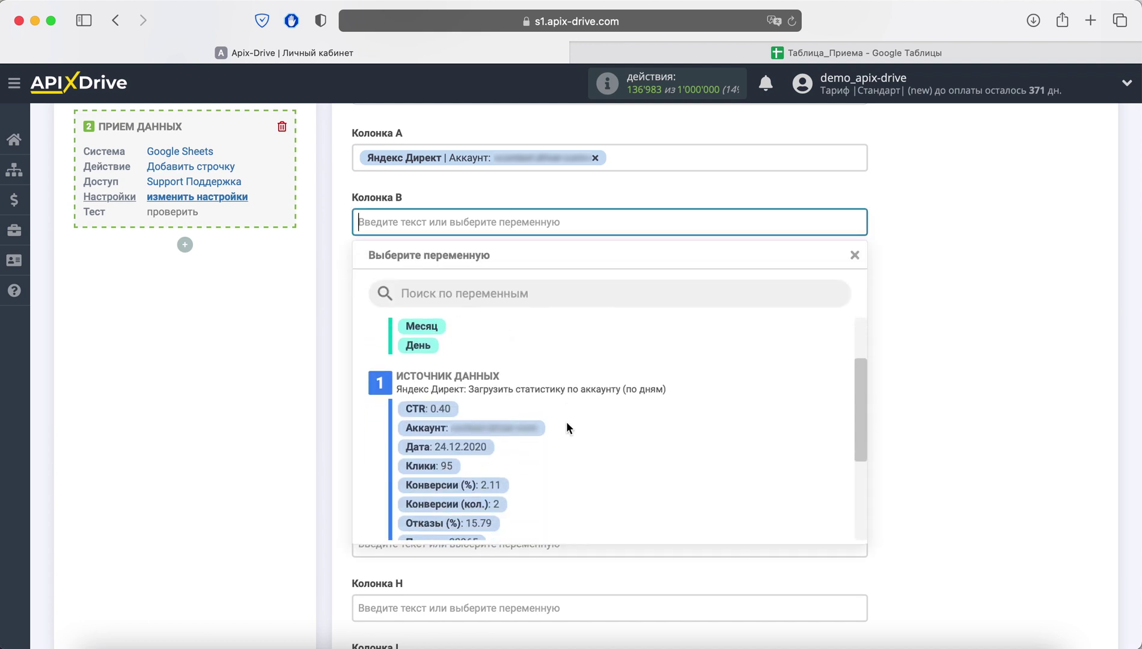
pyautogui.click(479, 380)
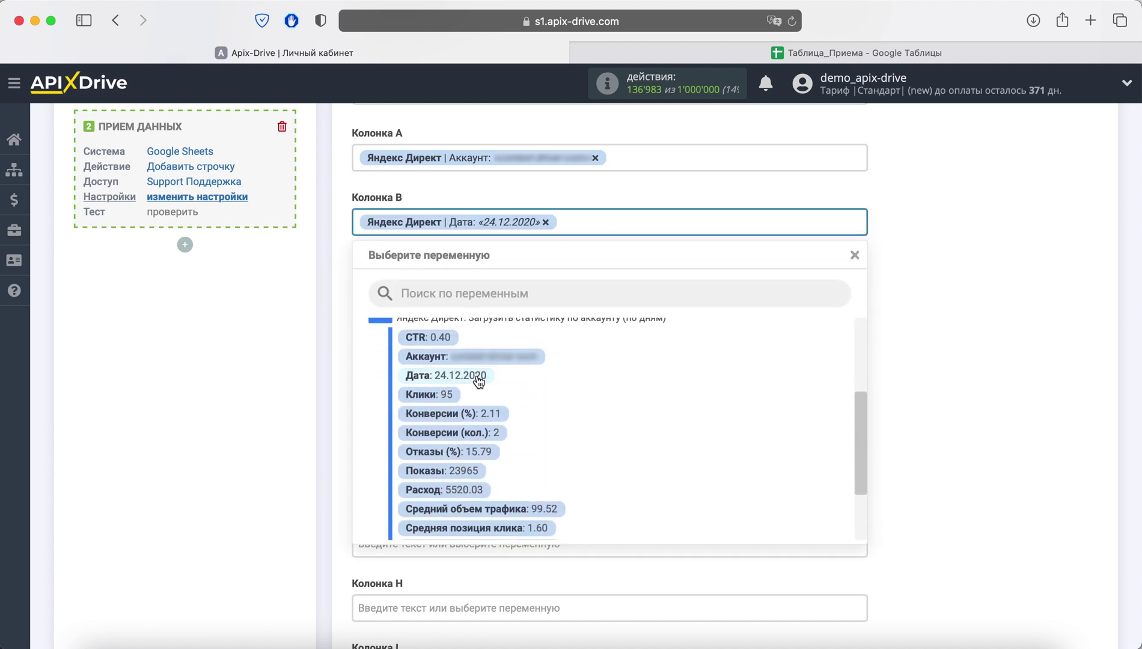
pyautogui.click(973, 323)
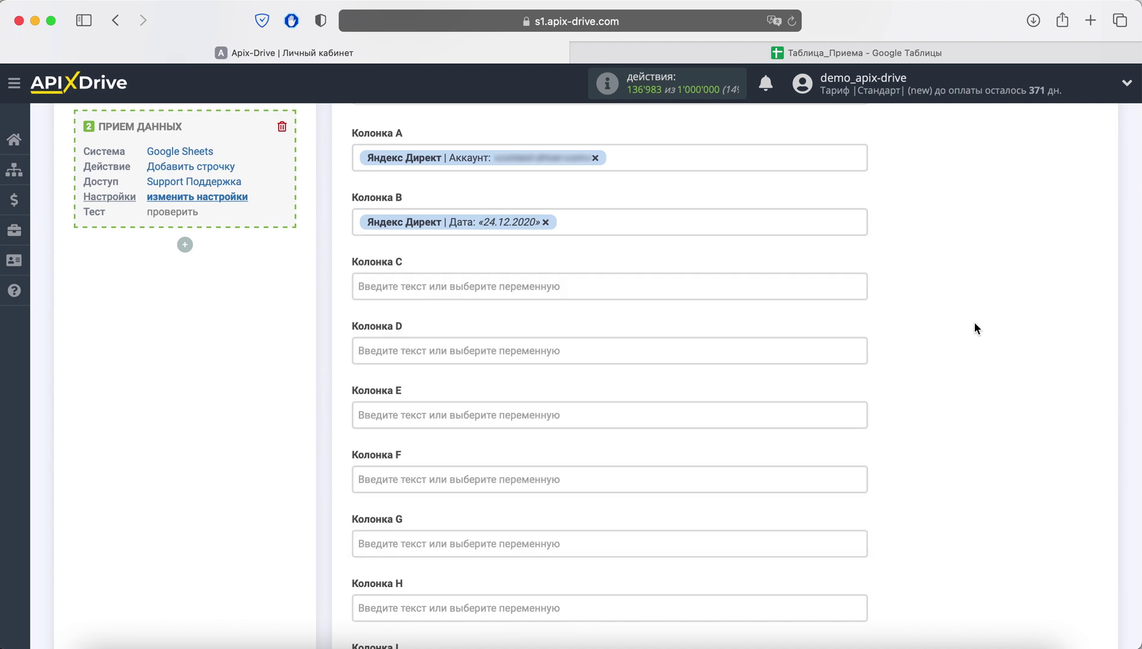
# Map column C to Клики and column D to Показы.
pyautogui.click(565, 287)
pyautogui.scroll(-3, 592, 455)
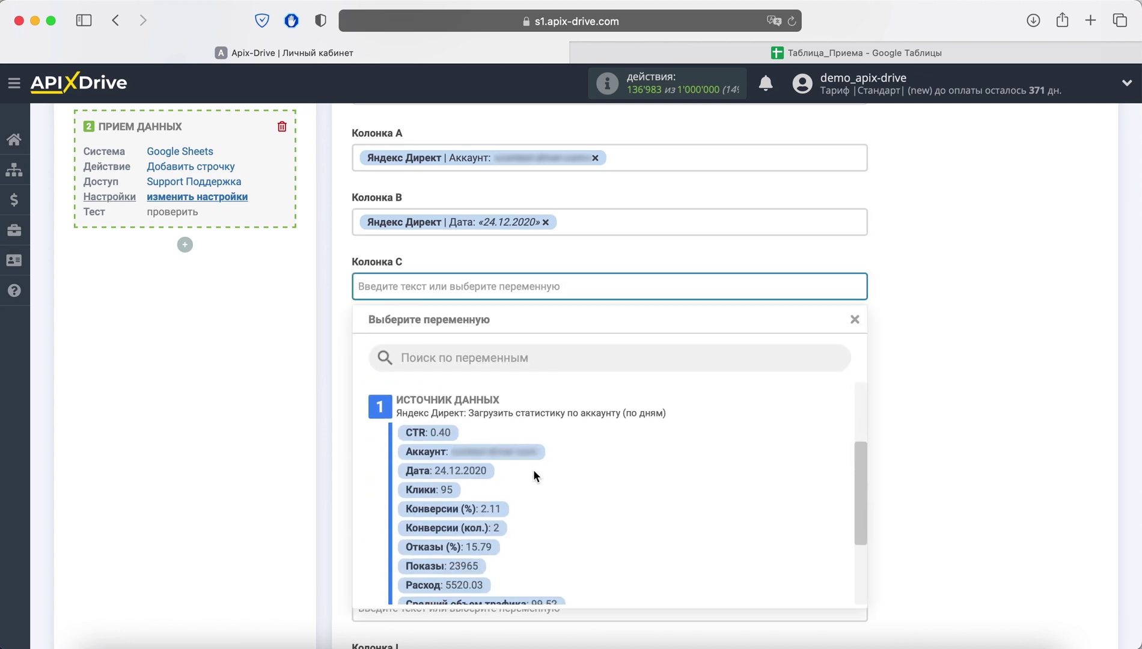
pyautogui.click(452, 491)
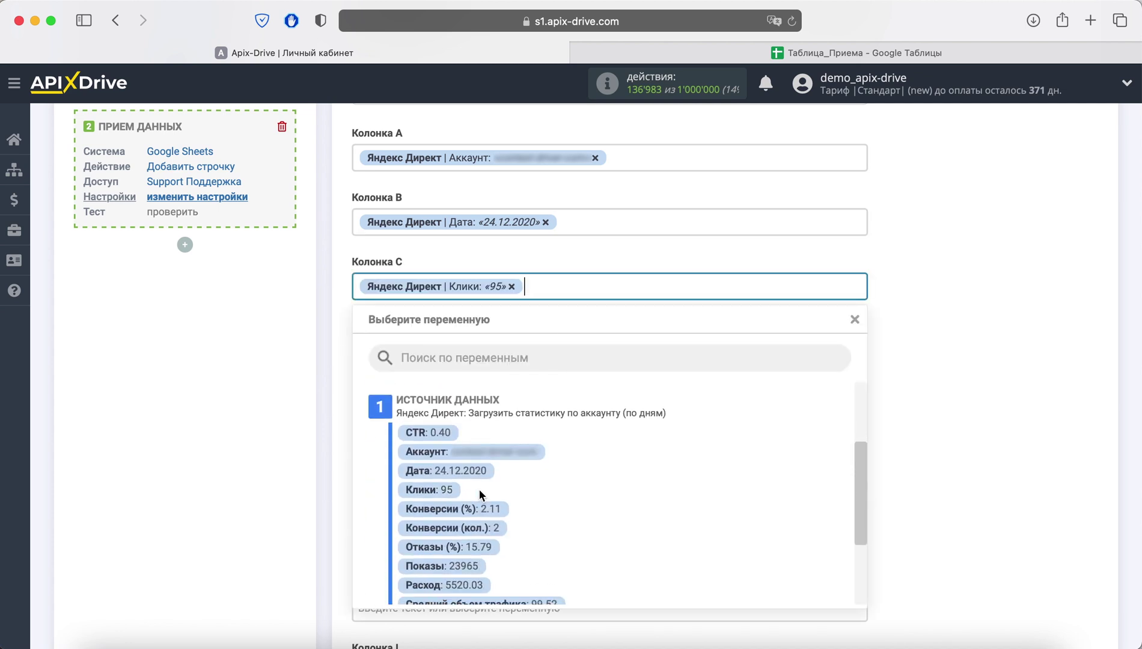
pyautogui.click(918, 436)
pyautogui.click(507, 357)
pyautogui.scroll(-3, 587, 490)
pyautogui.scroll(-3, 587, 491)
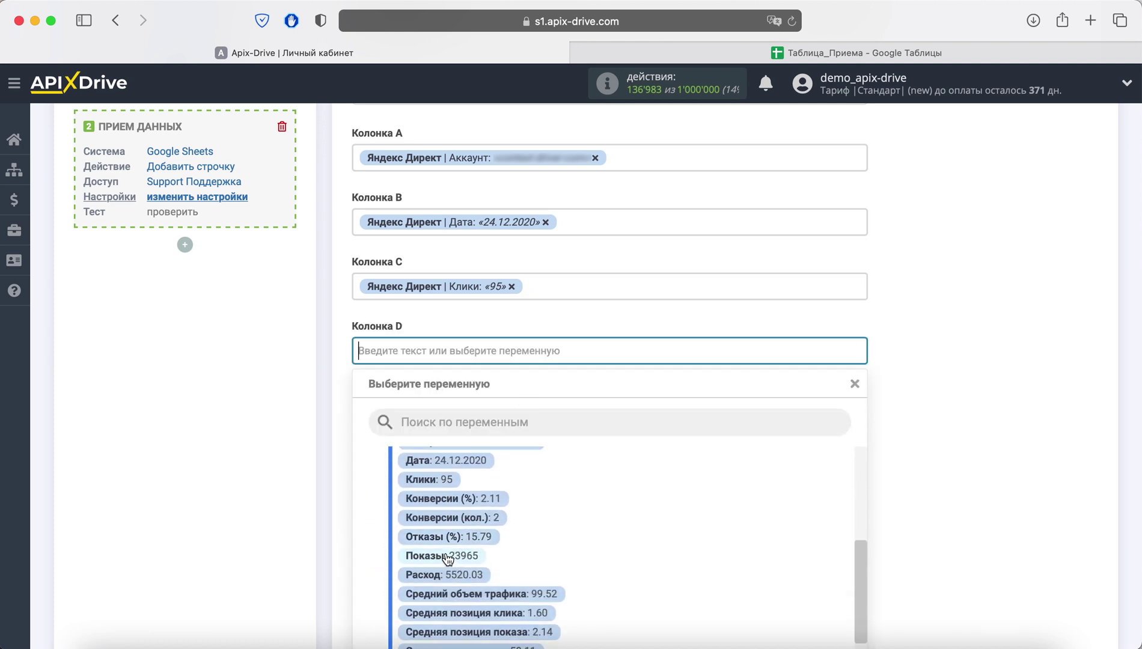
pyautogui.click(469, 556)
pyautogui.click(924, 463)
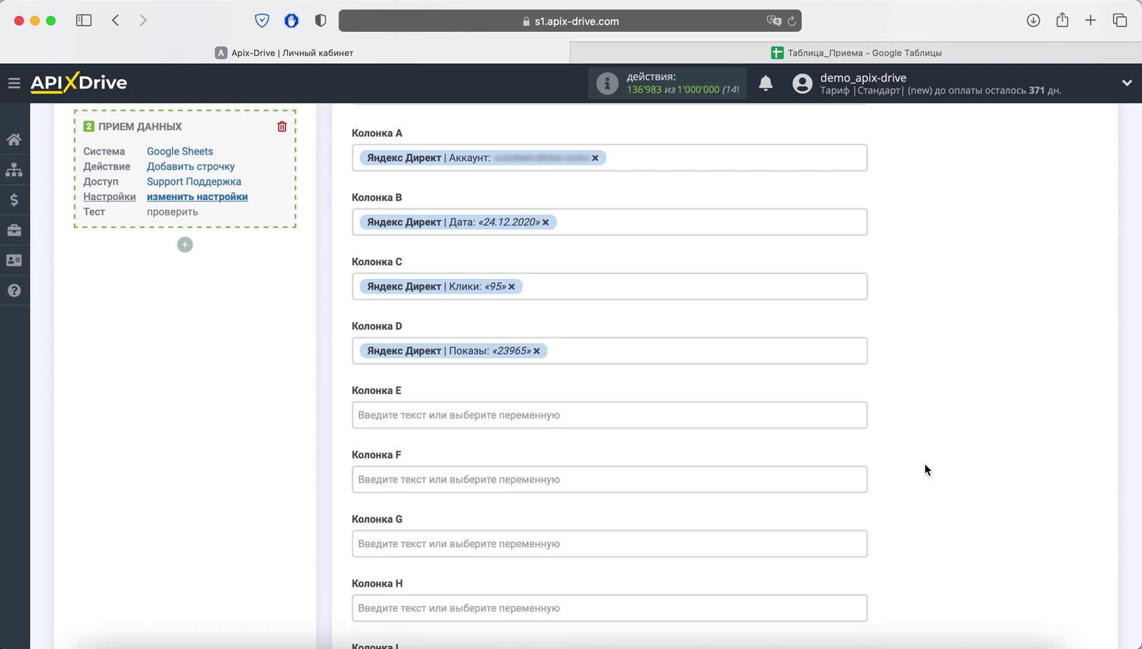
# Map column E to Расход.
pyautogui.click(625, 422)
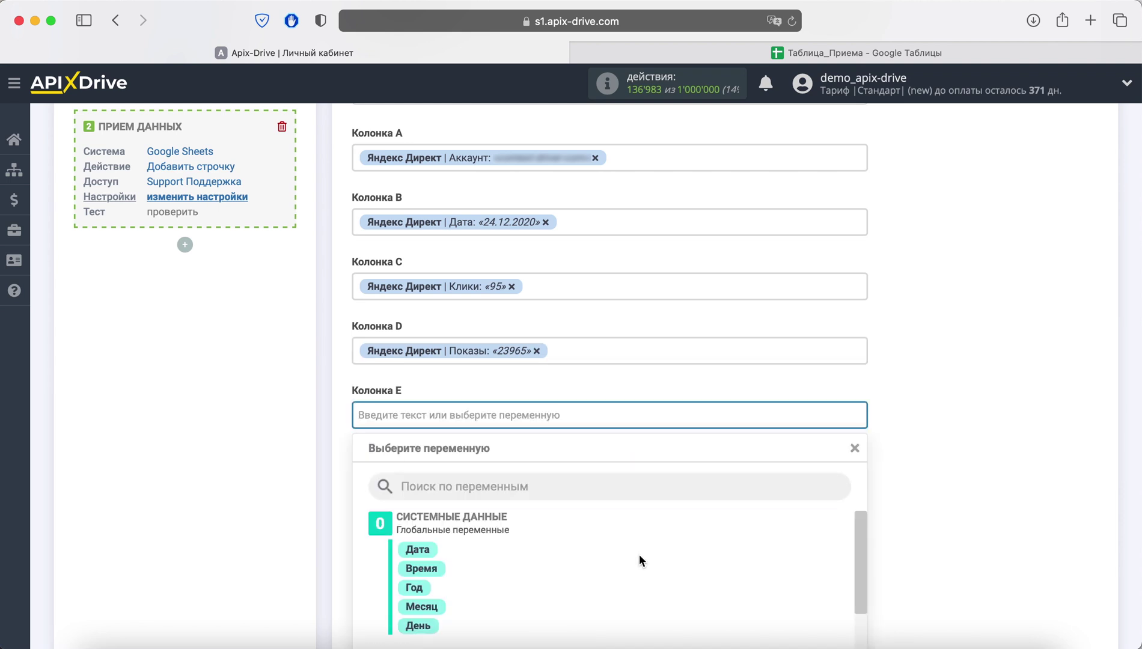
pyautogui.scroll(-5, 637, 550)
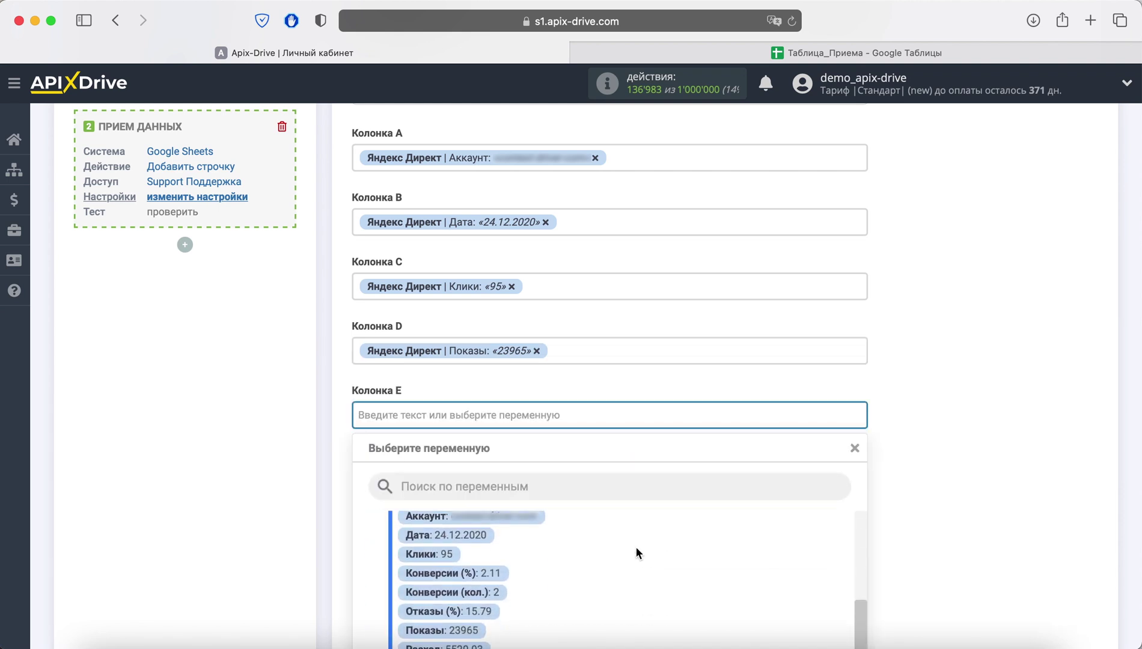
pyautogui.scroll(-1, 636, 552)
pyautogui.click(445, 606)
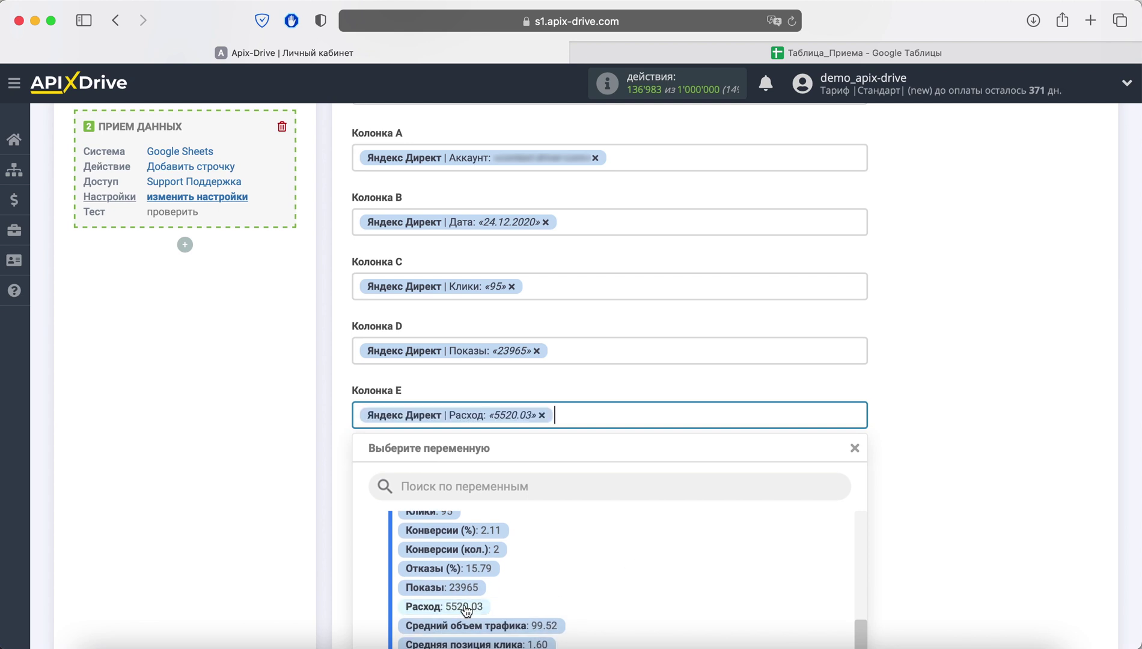
pyautogui.click(946, 515)
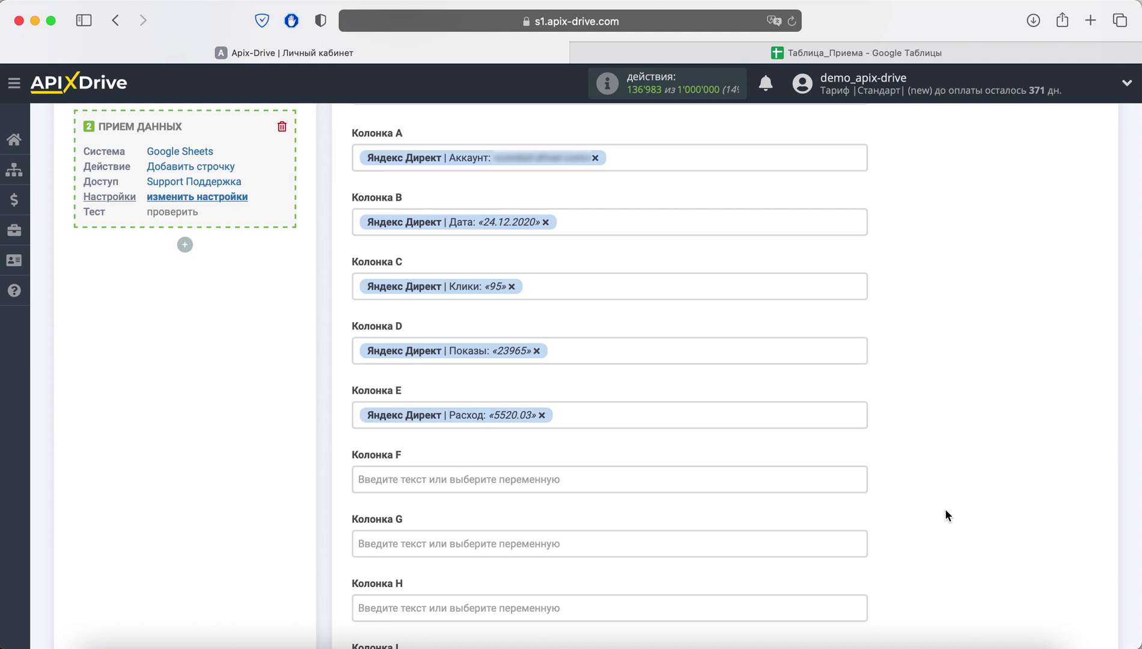
pyautogui.scroll(-4, 946, 510)
pyautogui.scroll(-6, 946, 510)
pyautogui.scroll(-2, 946, 510)
pyautogui.scroll(-3, 946, 515)
pyautogui.scroll(-5, 945, 515)
pyautogui.scroll(-2, 945, 515)
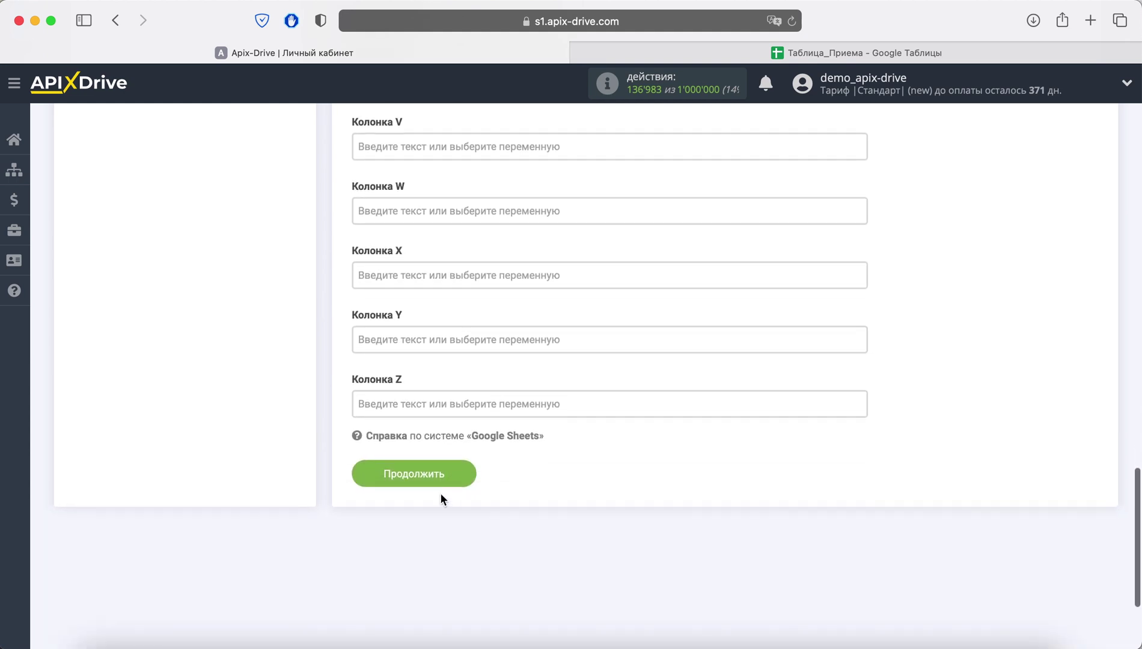
# Send a test row and confirm 24.12.2020, 95, 23965, 5520.03 appear in the Прием sheet.
pyautogui.click(438, 474)
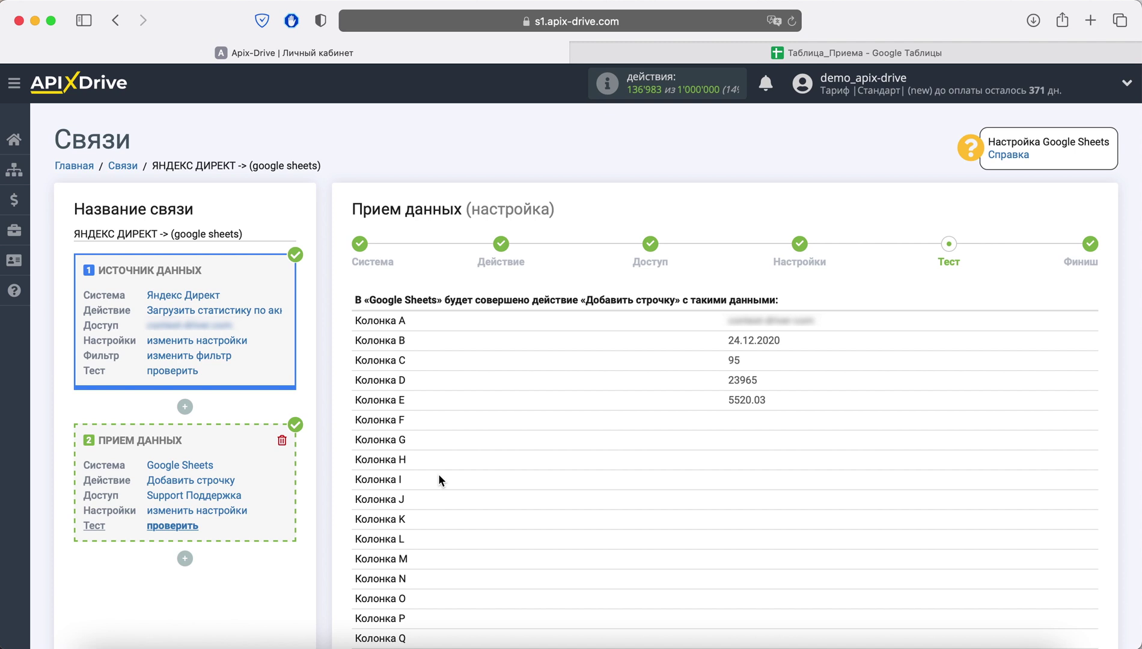
pyautogui.scroll(-7, 438, 479)
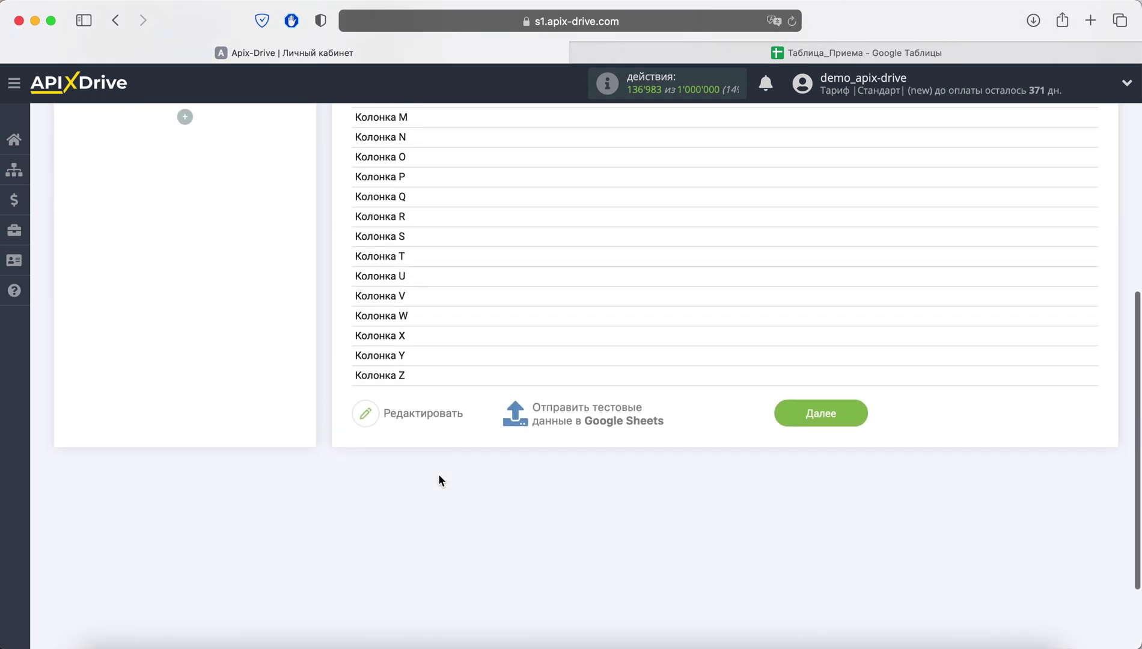
pyautogui.click(550, 426)
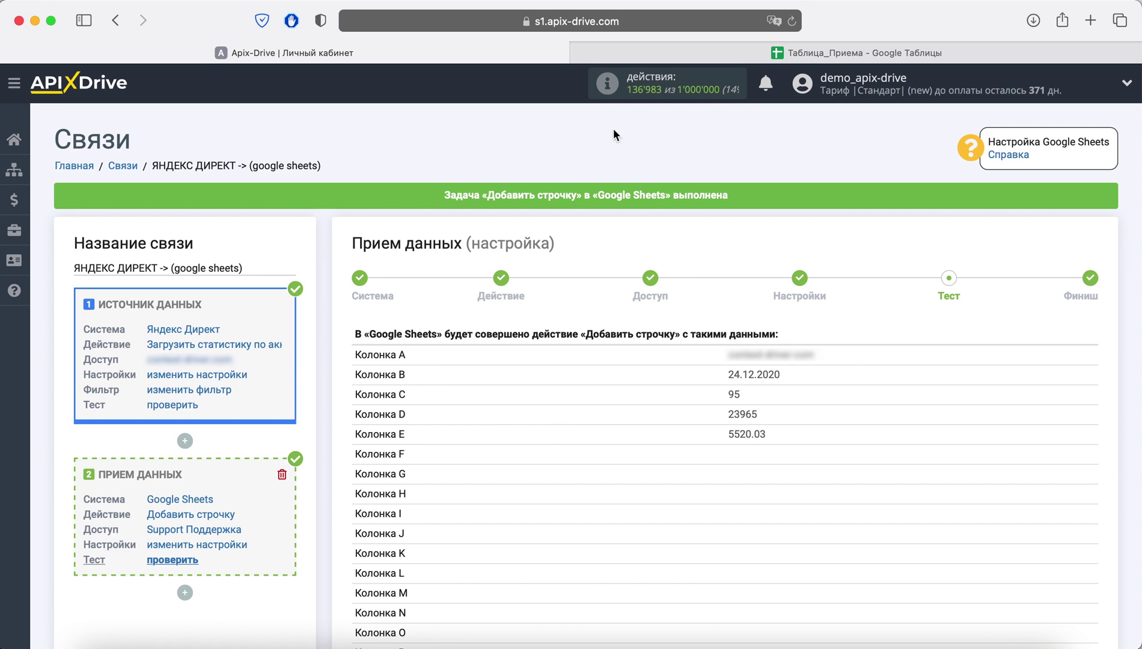
pyautogui.click(794, 55)
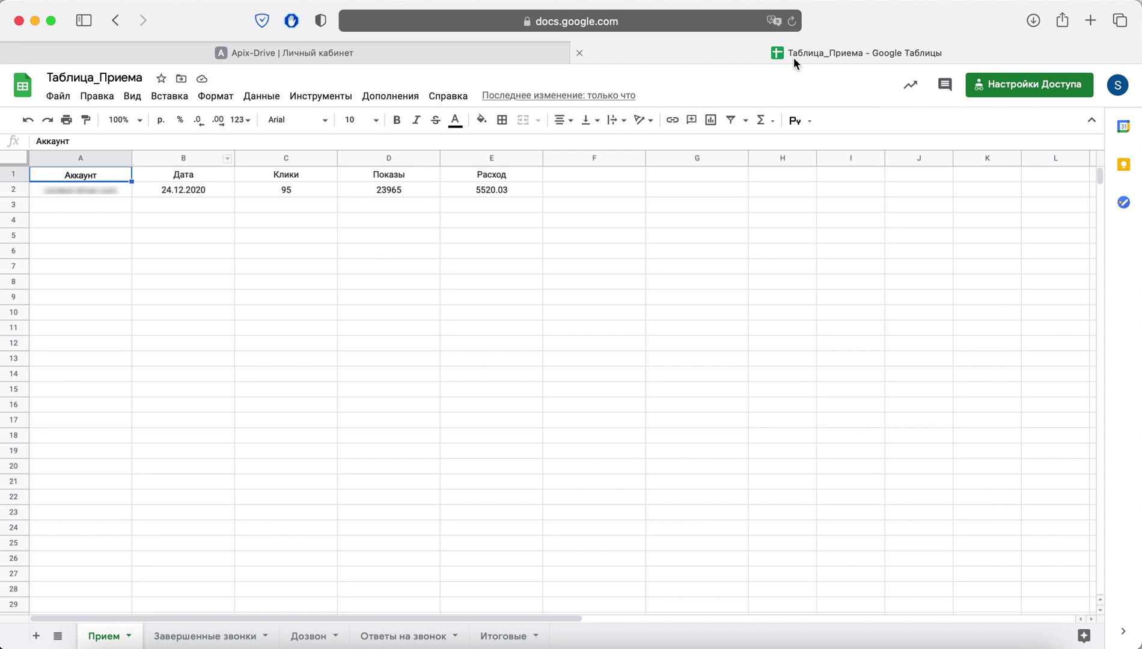
pyautogui.click(517, 56)
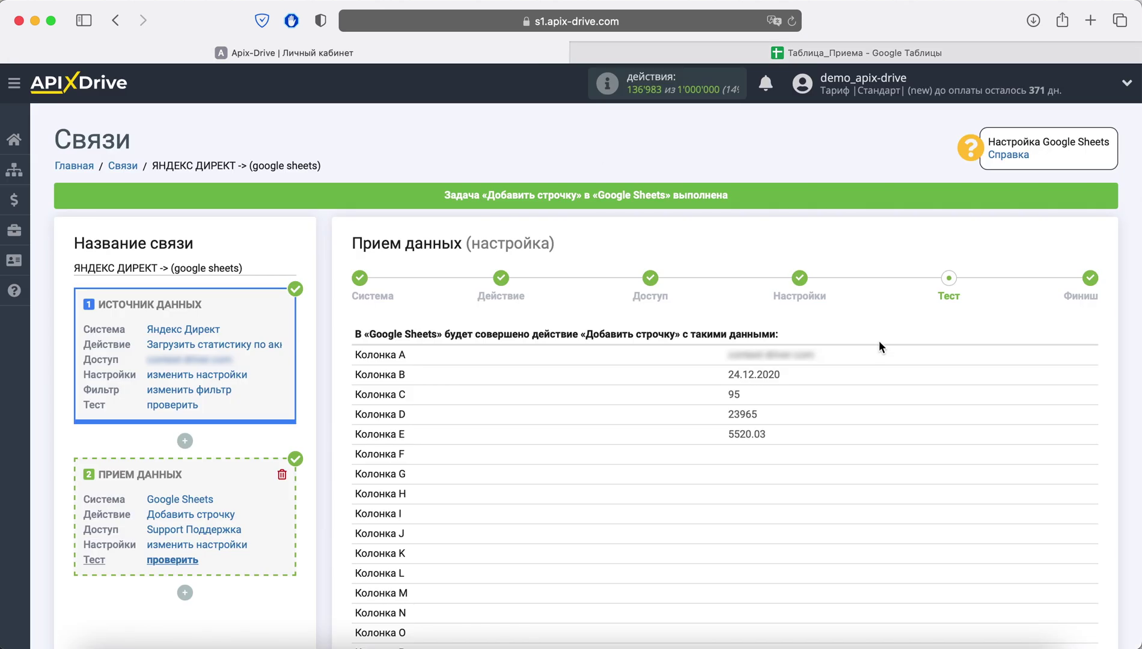
pyautogui.scroll(-10, 879, 341)
# Finish the test step, enable auto-update, and save the connection's update interval as 1 день.
pyautogui.click(829, 299)
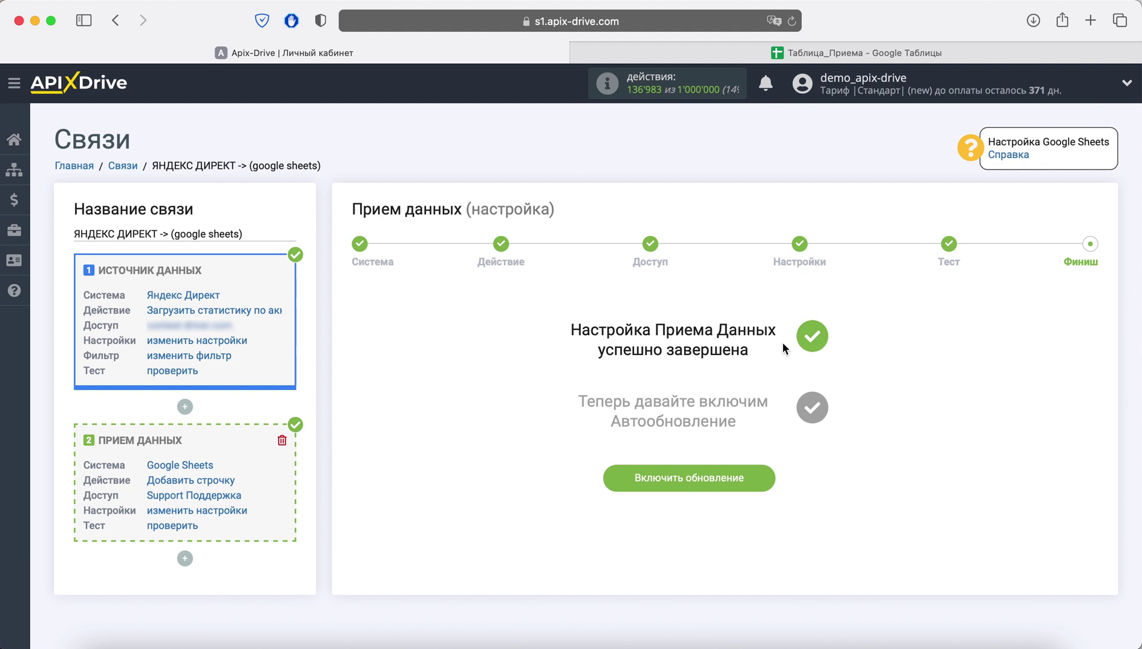
pyautogui.click(742, 476)
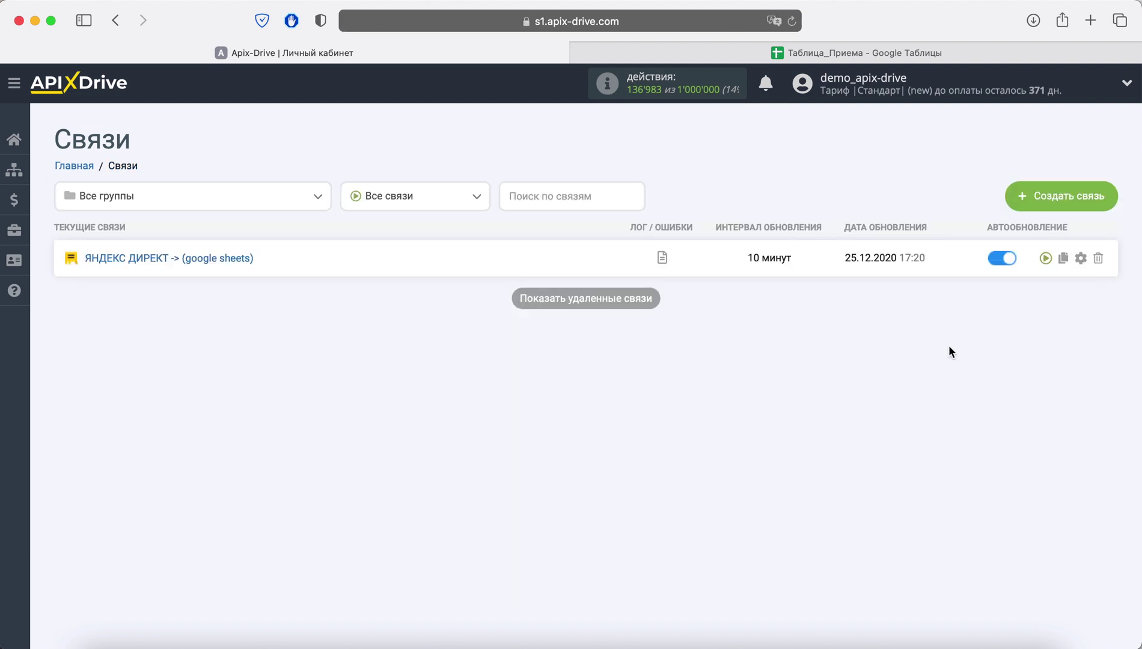
pyautogui.click(1081, 259)
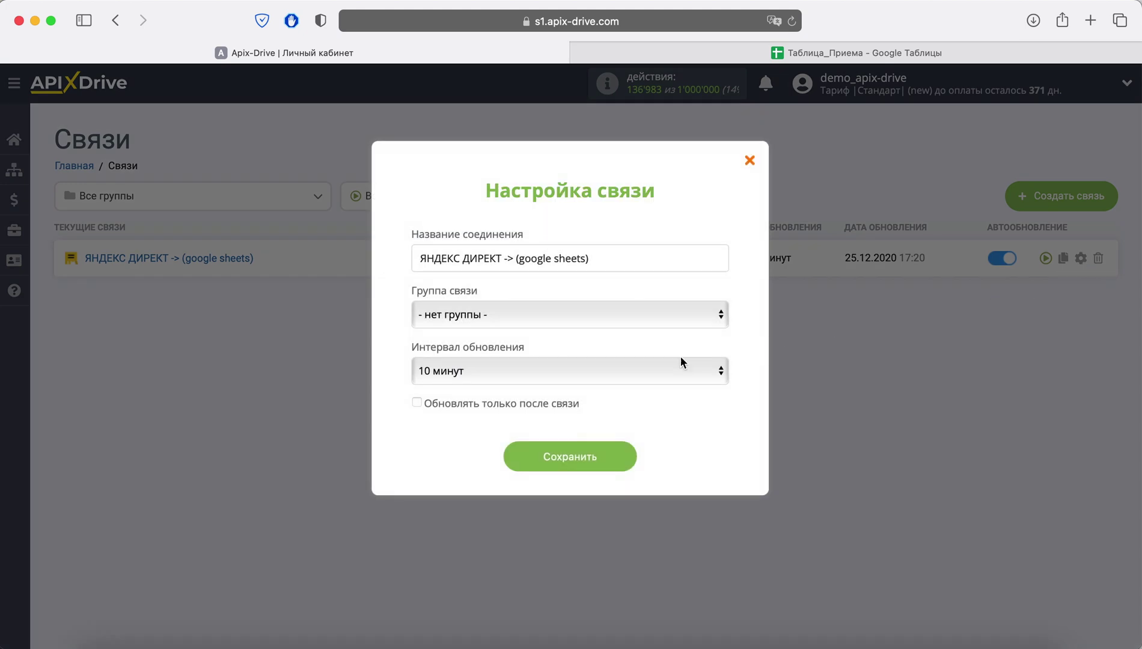
pyautogui.click(648, 368)
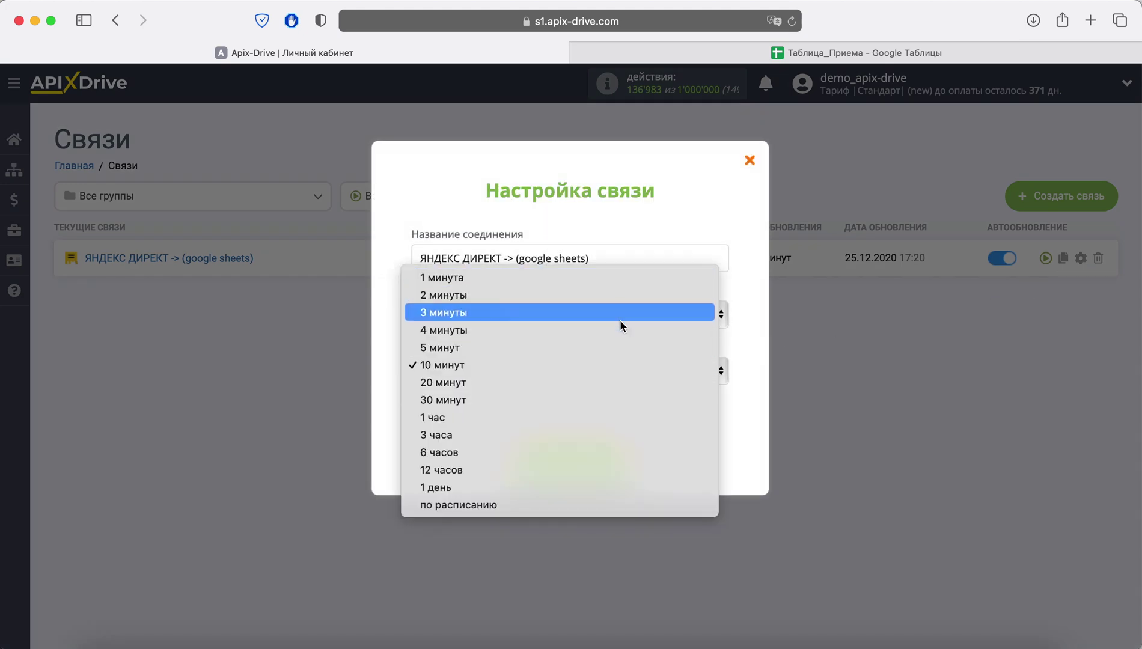
pyautogui.click(598, 486)
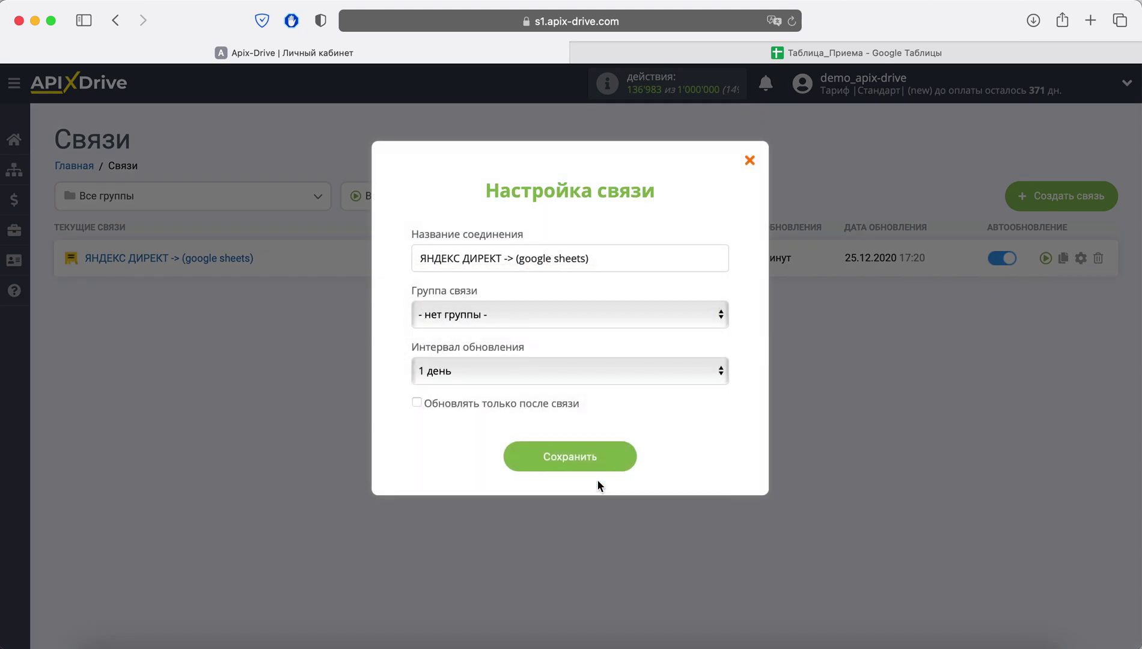
pyautogui.click(599, 460)
pyautogui.click(793, 21)
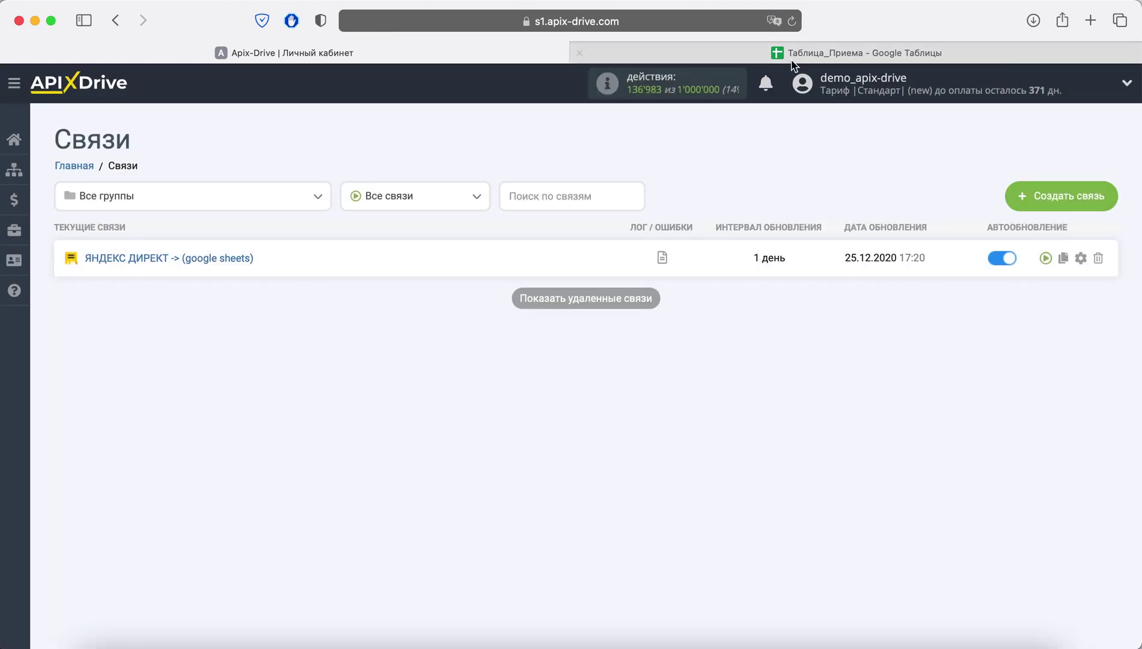